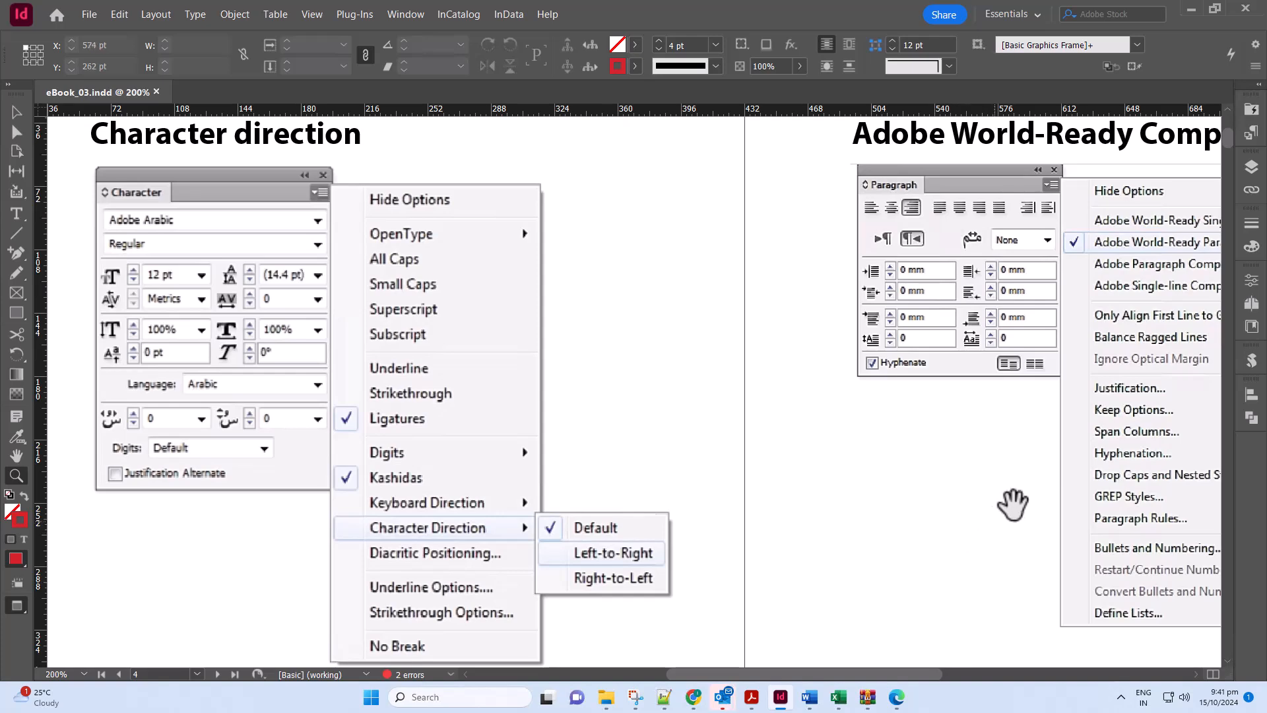
left_click_drag(1018, 498, 247, 517)
left_click_drag(1019, 500, 249, 515)
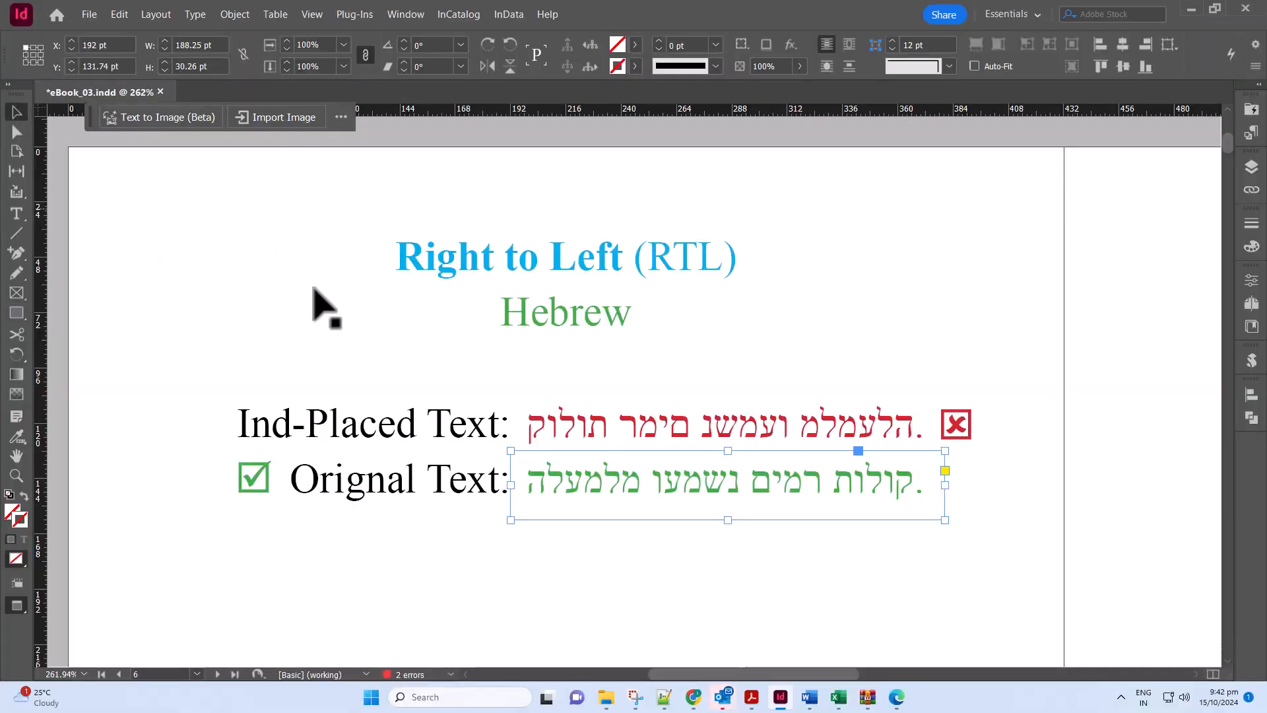
Step: Outline the frame around the green original Hebrew text with a 1 pt red stroke
left_click(558, 432)
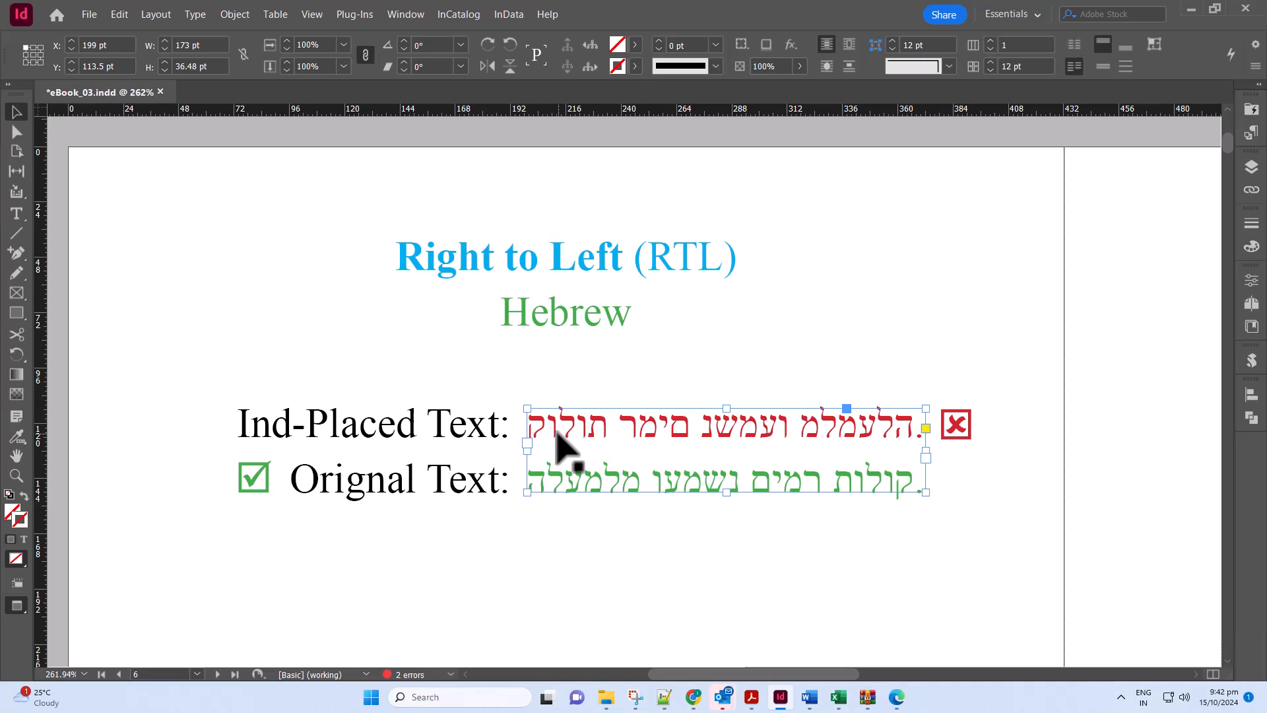
left_click(625, 522)
left_click(627, 519)
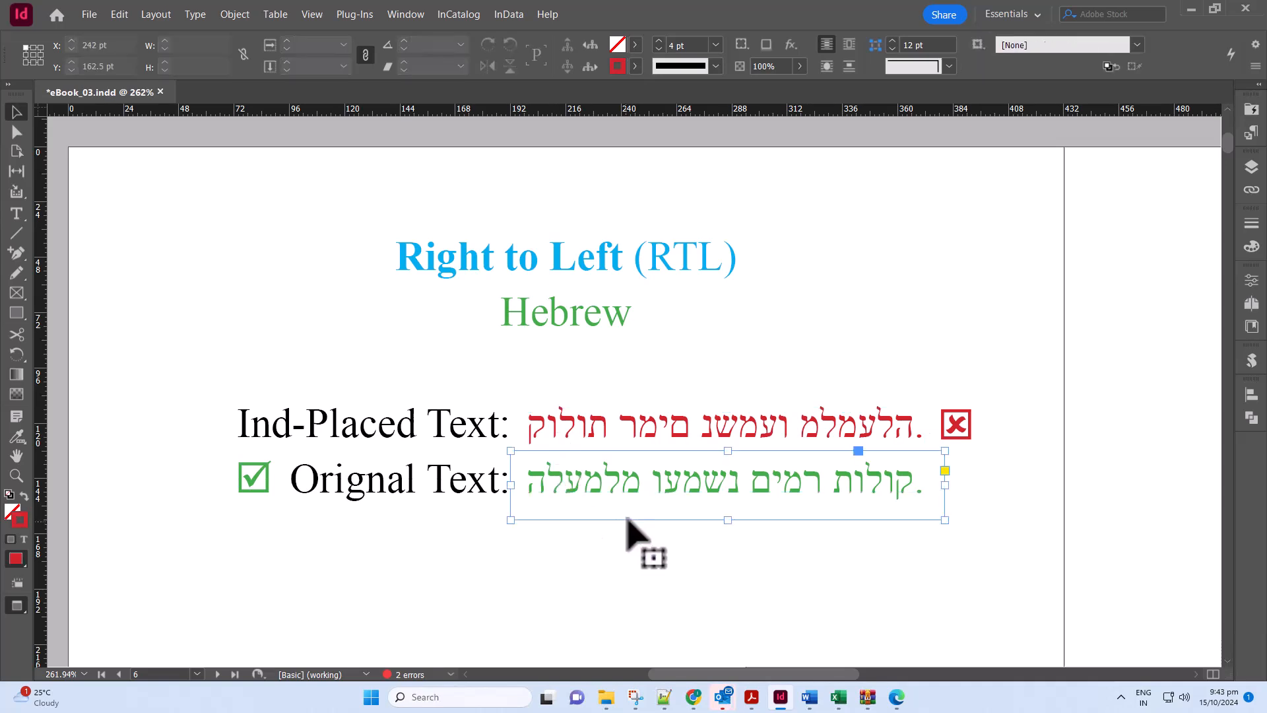
left_click(715, 45)
left_click(696, 133)
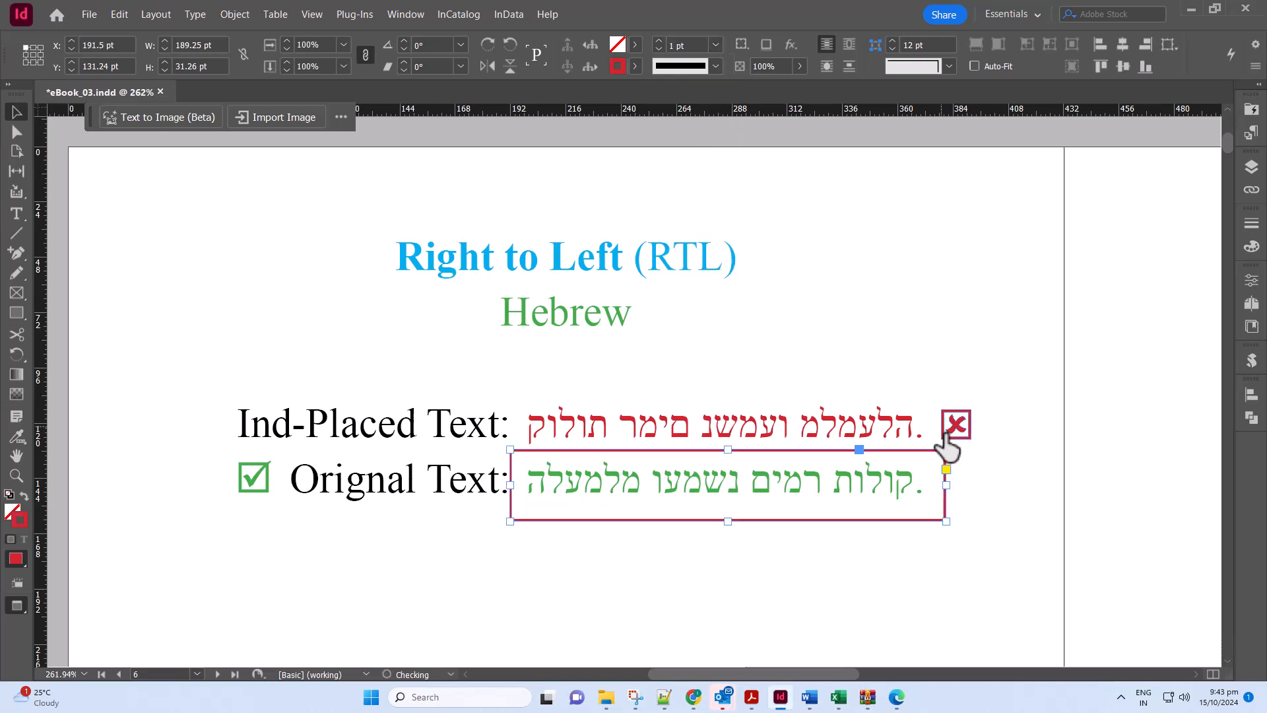
Step: Resize the red frame to about 18 pt high and move it around the Ind-Placed Hebrew text and its cross mark
left_click_drag(727, 521, 729, 503)
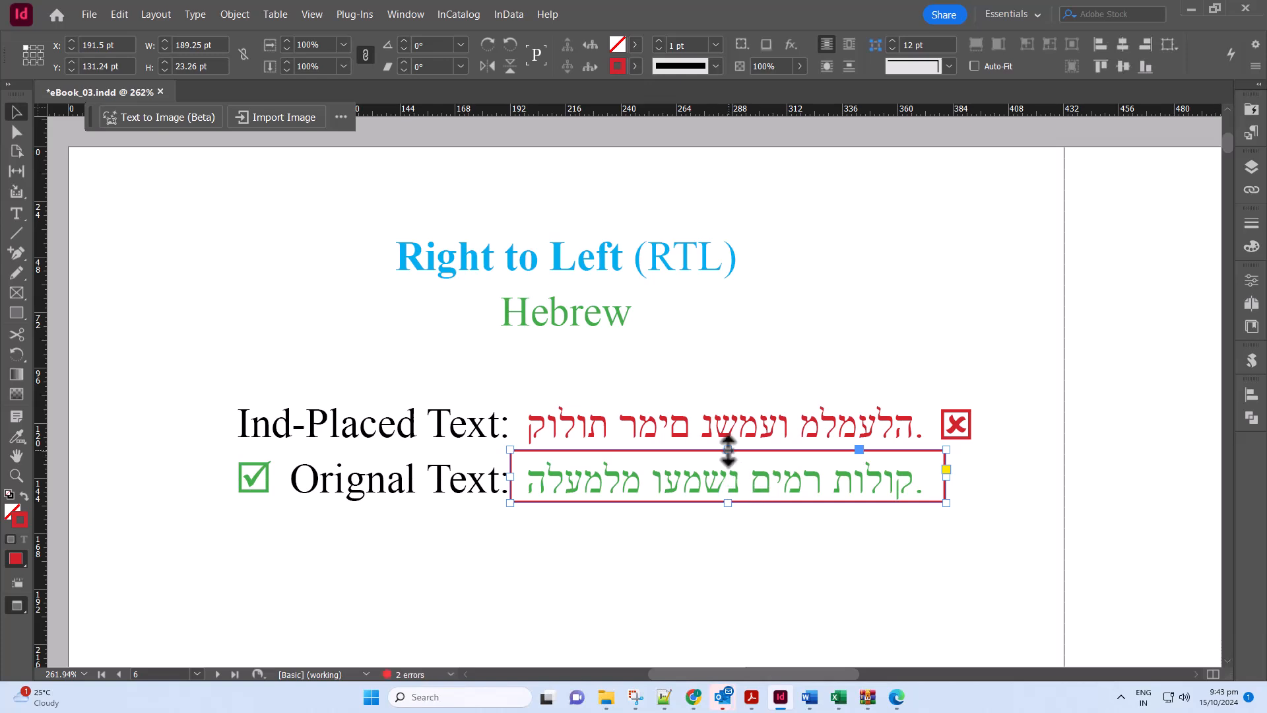
left_click_drag(729, 452, 780, 445)
left_click_drag(972, 426, 989, 425)
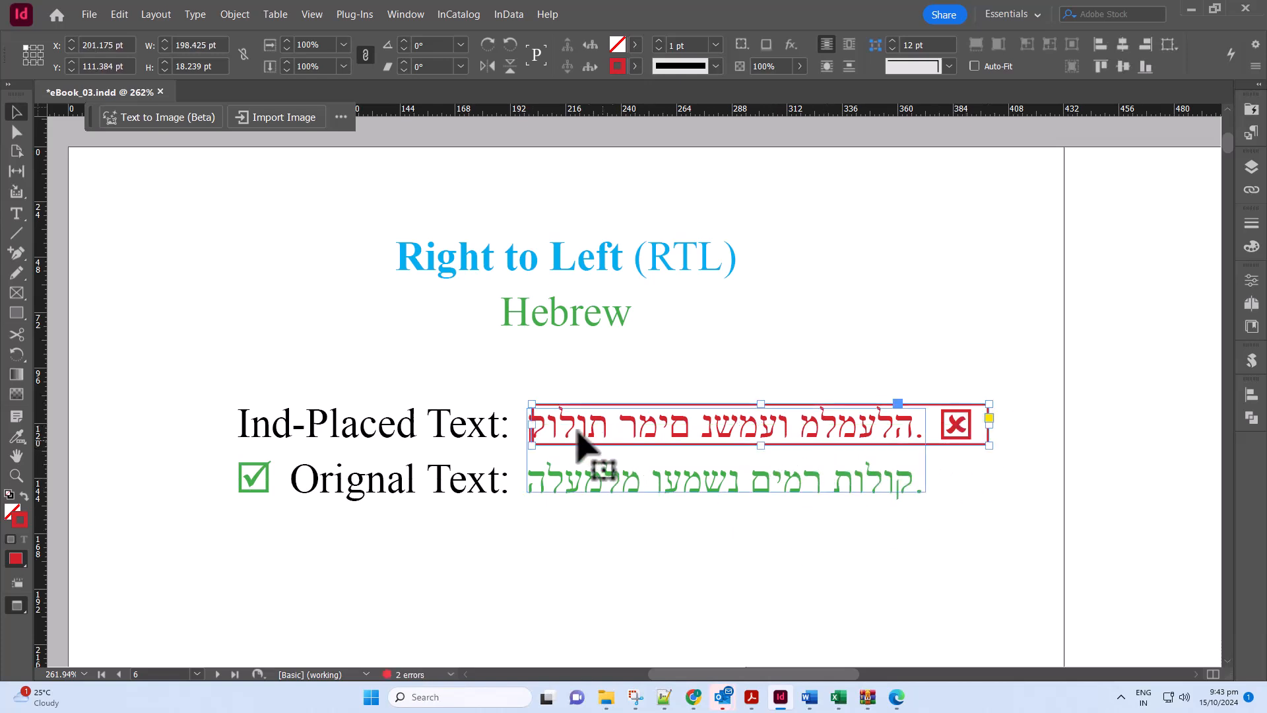
left_click_drag(536, 423, 513, 423)
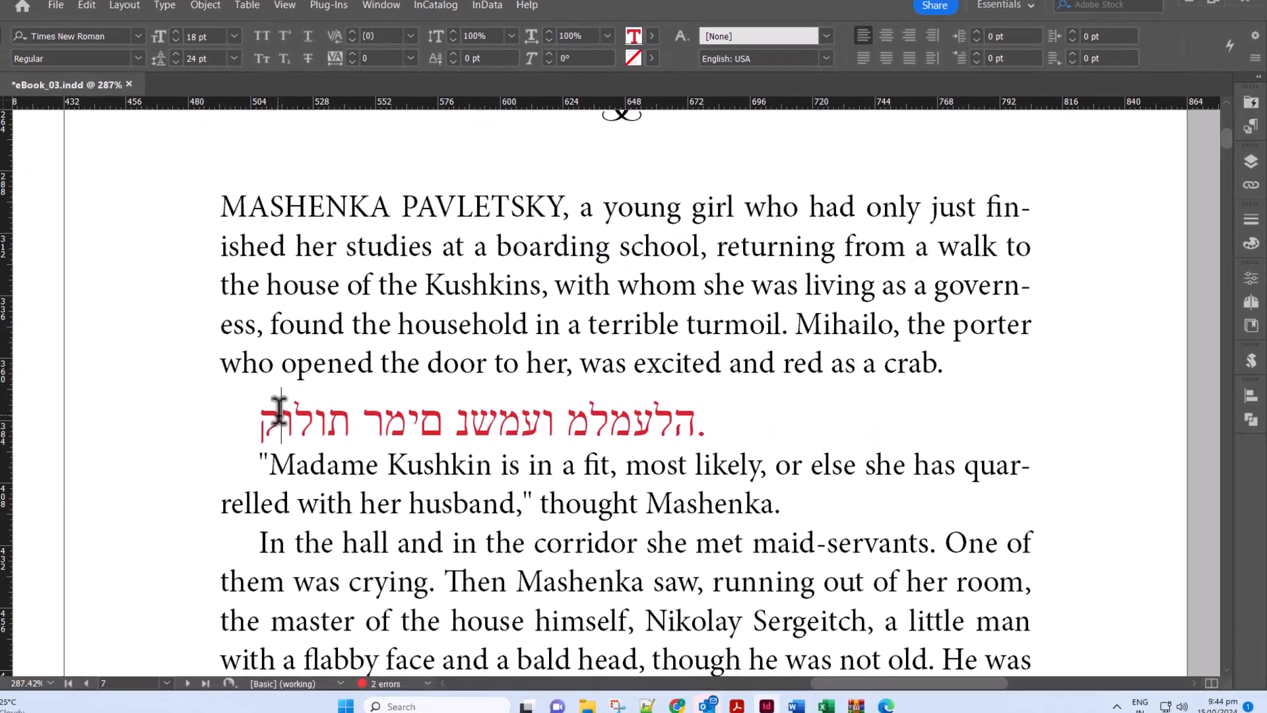
Step: Compare the Hebrew and HebText paragraph styles on the Hebrew line in the chapter text, leaving Hebrew applied
key("F11")
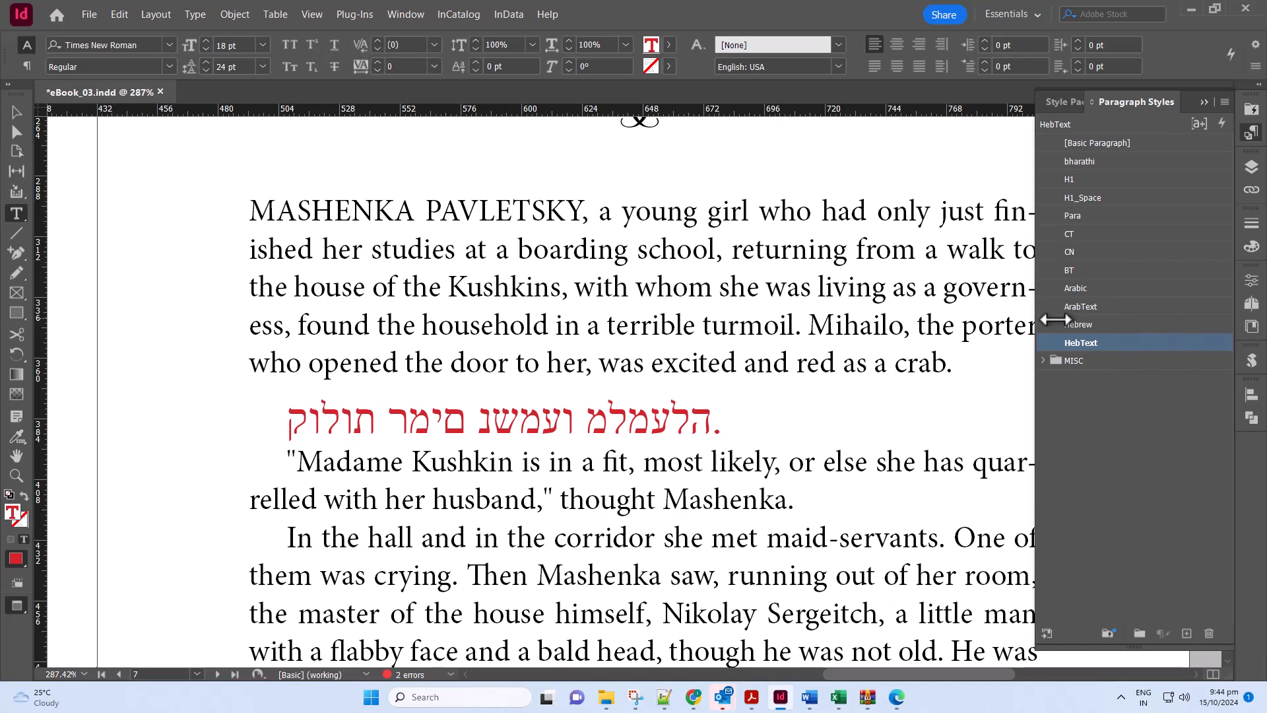
left_click(753, 413)
left_click(1054, 322)
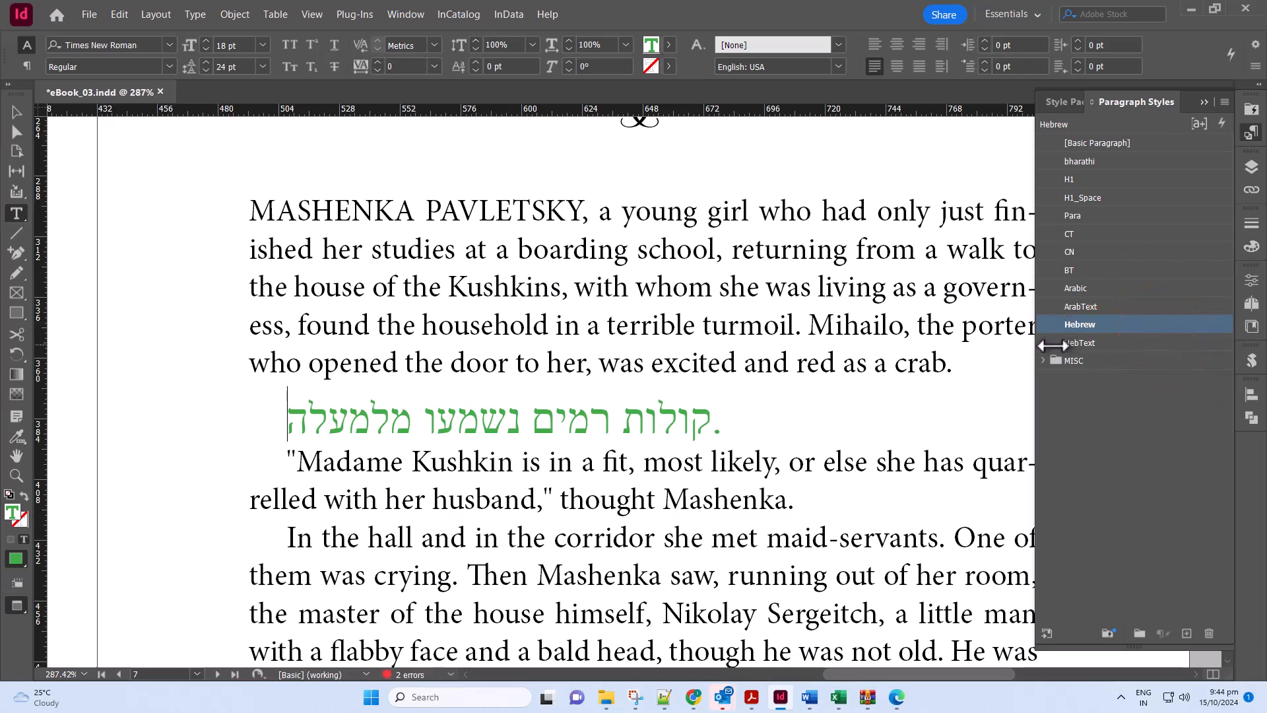
left_click(1053, 344)
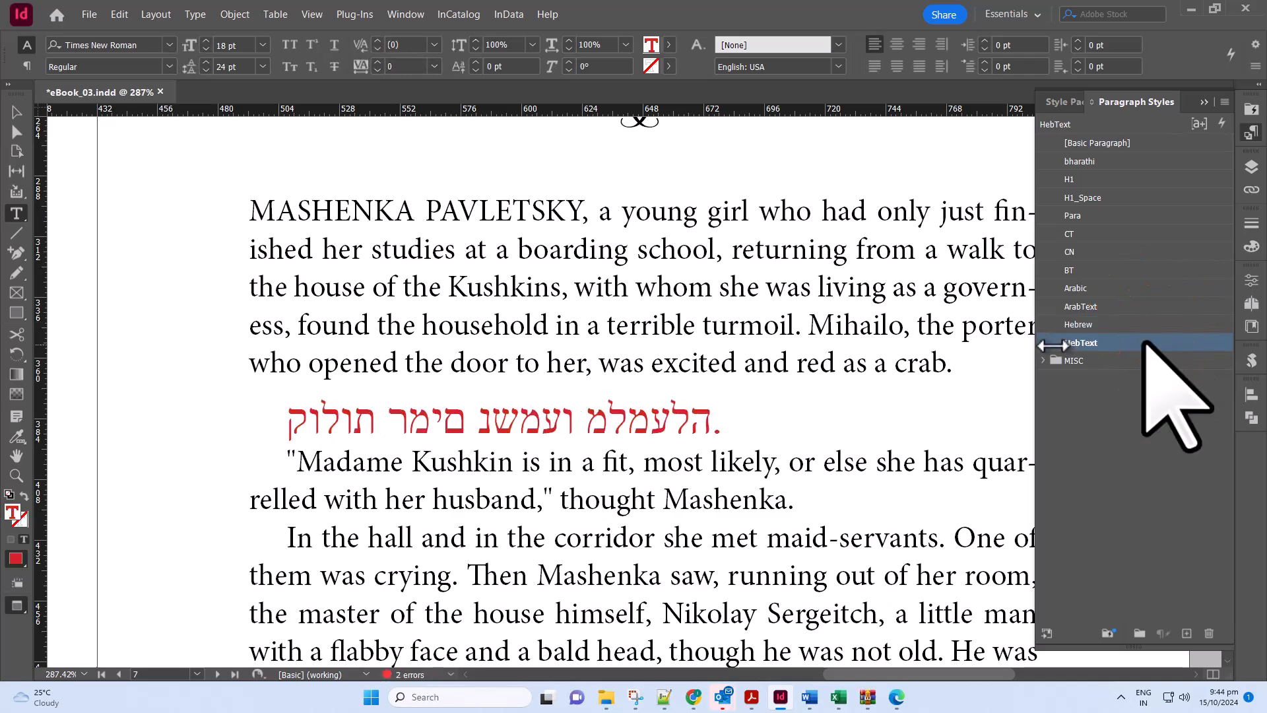
left_click(1053, 324)
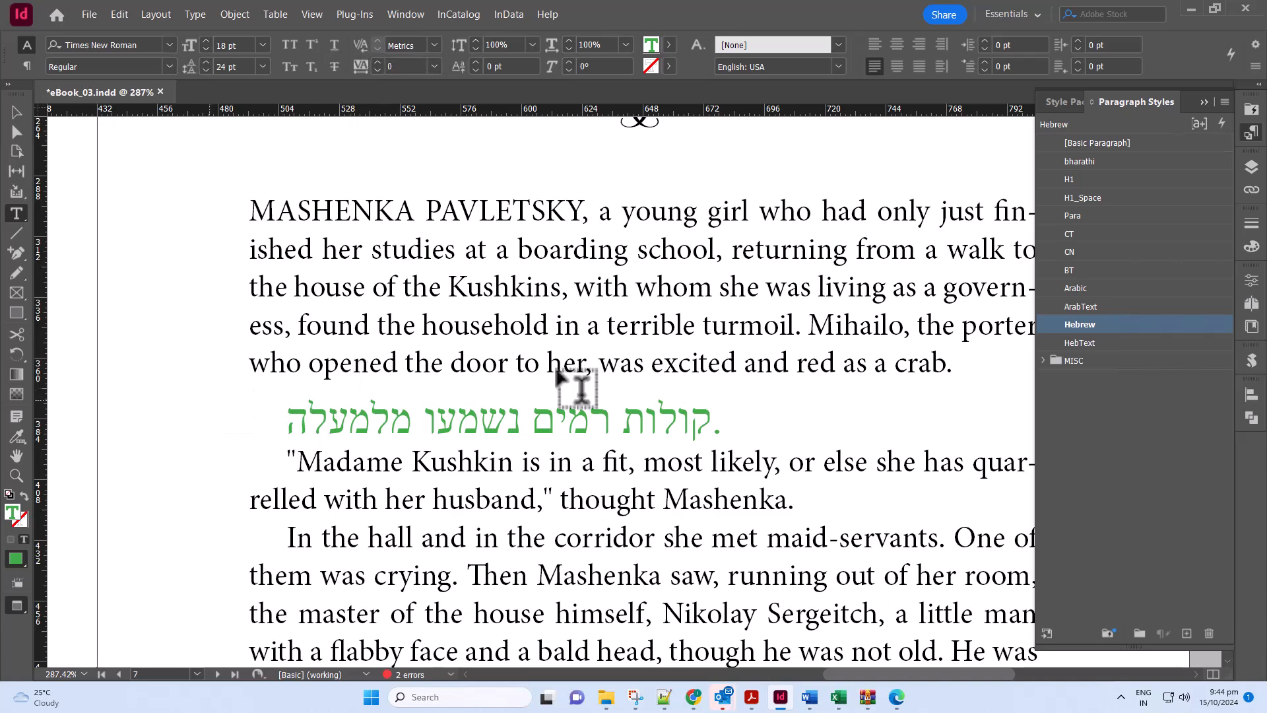
Step: Open the Hebrew paragraph style for editing and show its Justification settings
right_click(1082, 324)
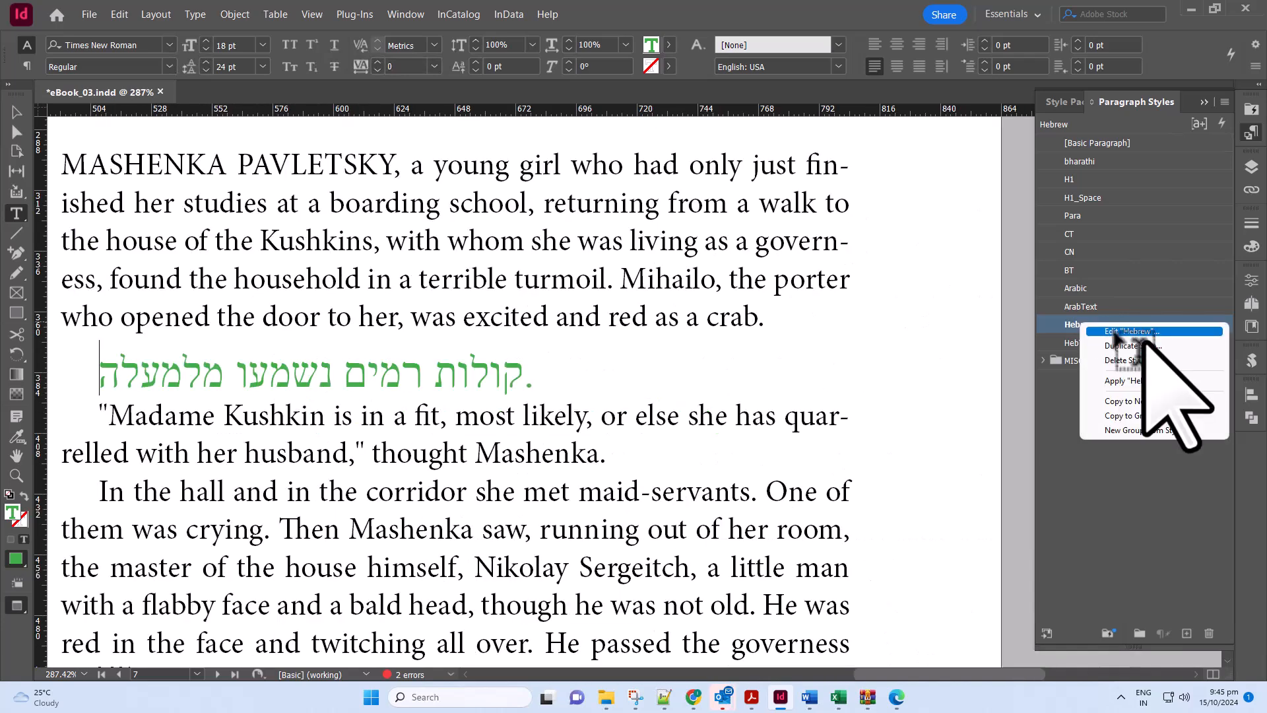
left_click(1112, 331)
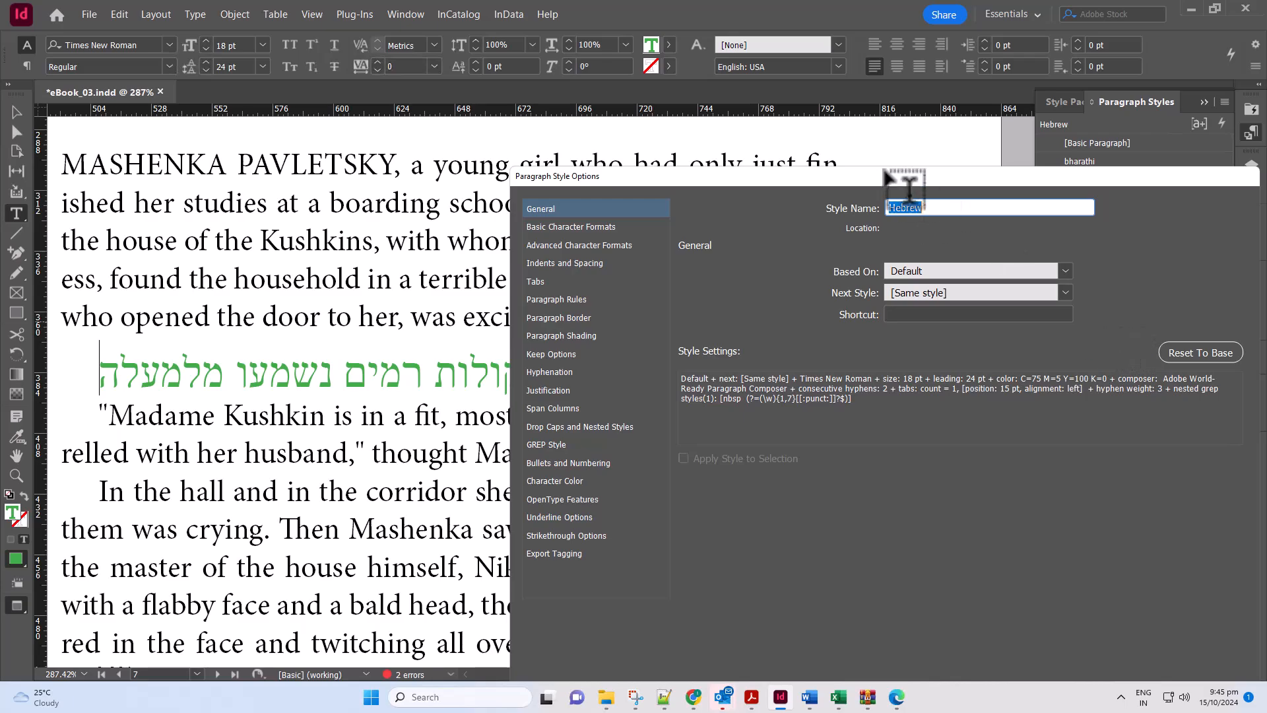
left_click_drag(884, 176, 856, 148)
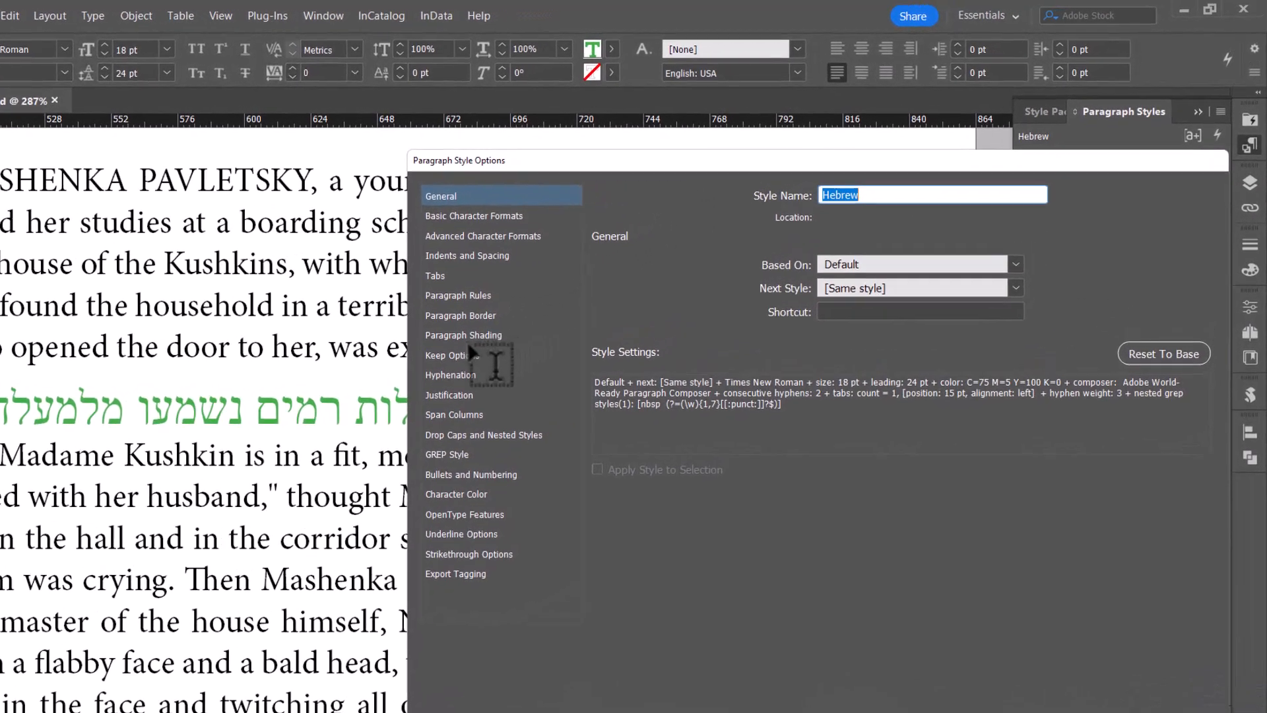
left_click(470, 355)
left_click(454, 375)
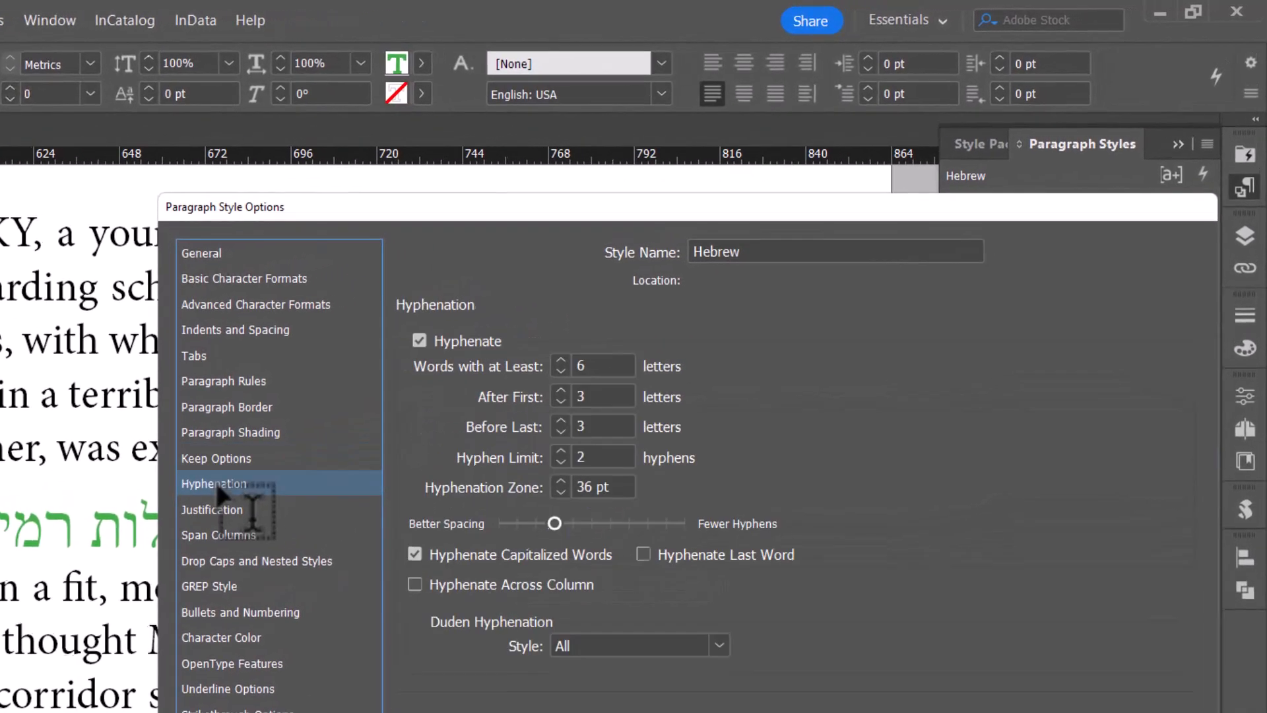
left_click(243, 511)
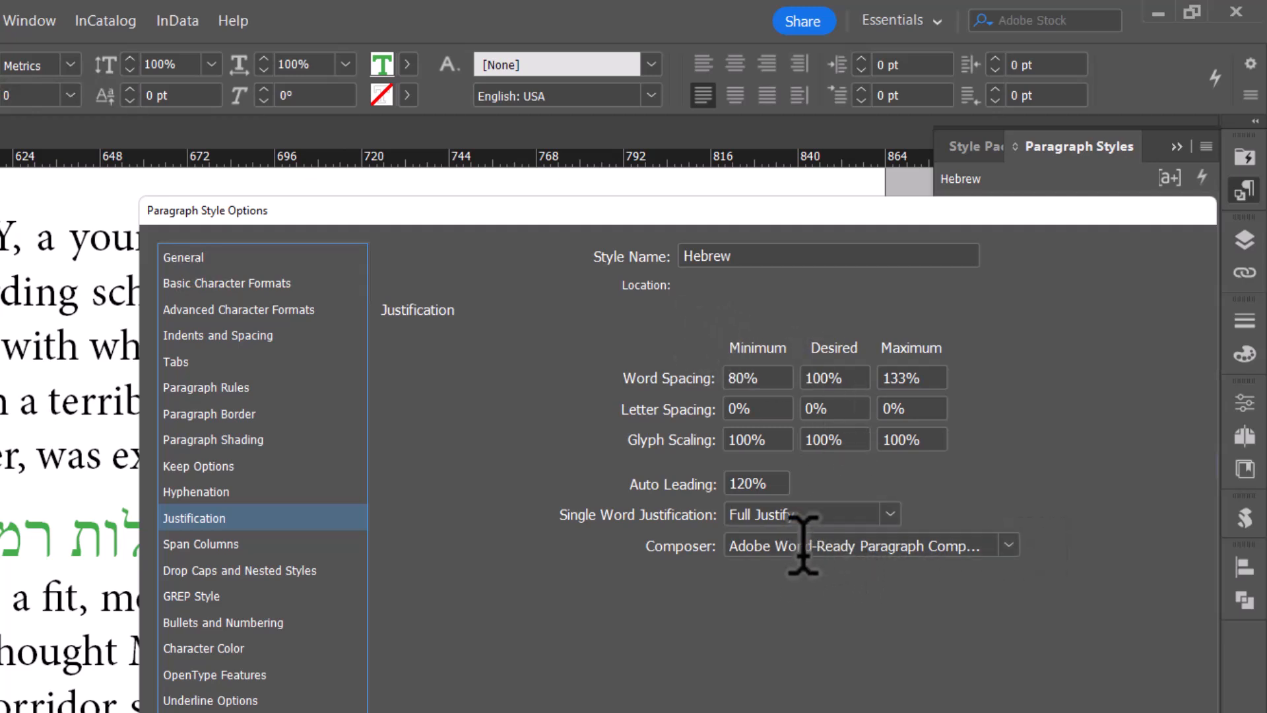
Step: Try Adobe Single-line Composer in the Hebrew style, and switch back to Adobe World-Ready Paragraph Composer
left_click(965, 545)
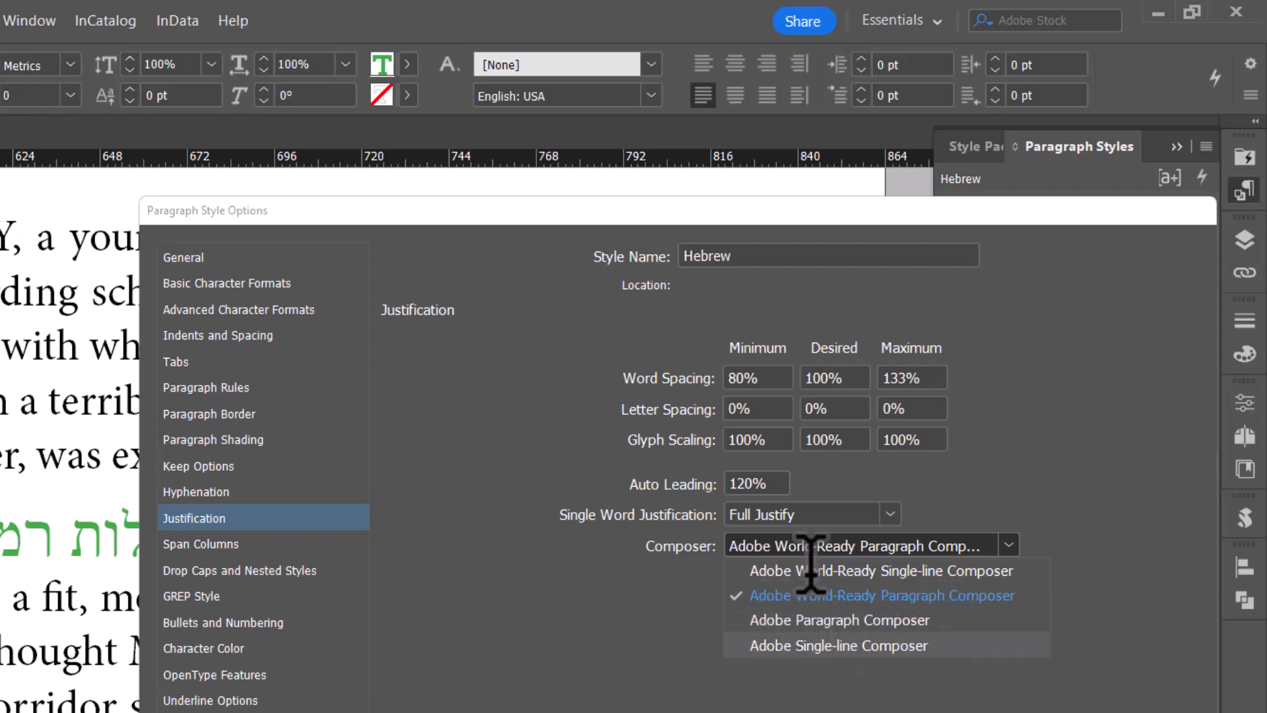
left_click(877, 643)
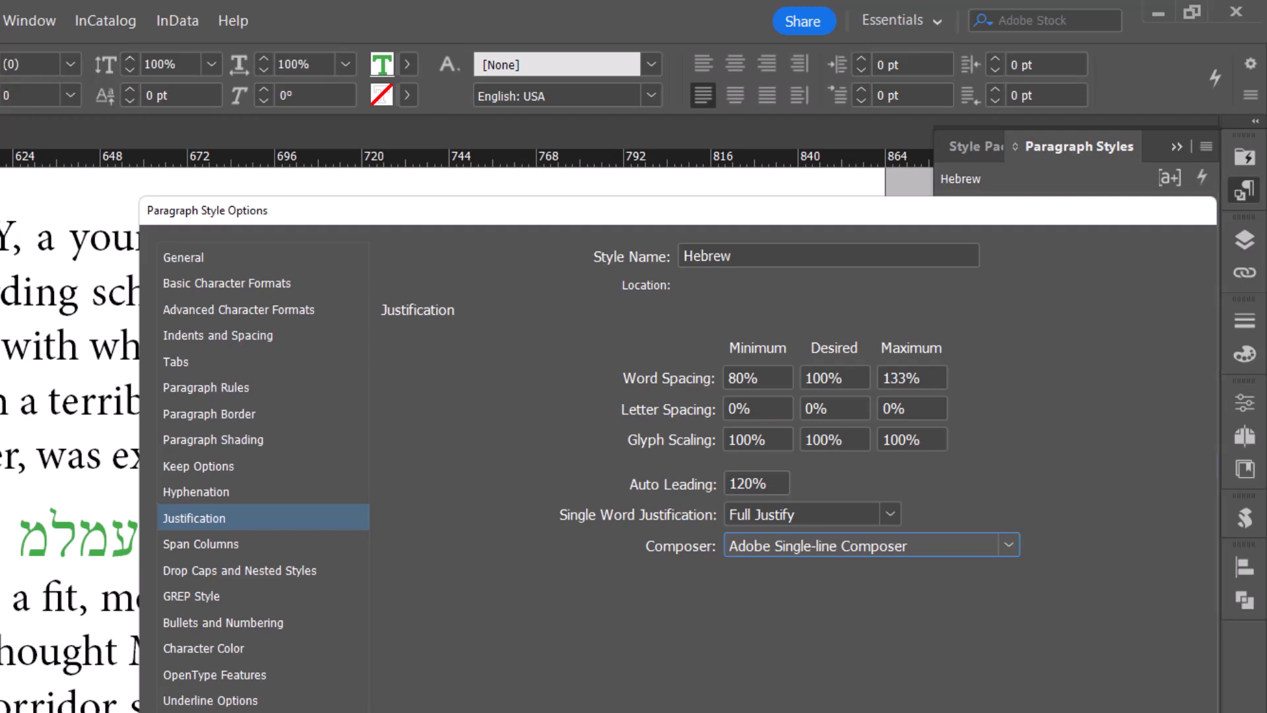
left_click(756, 545)
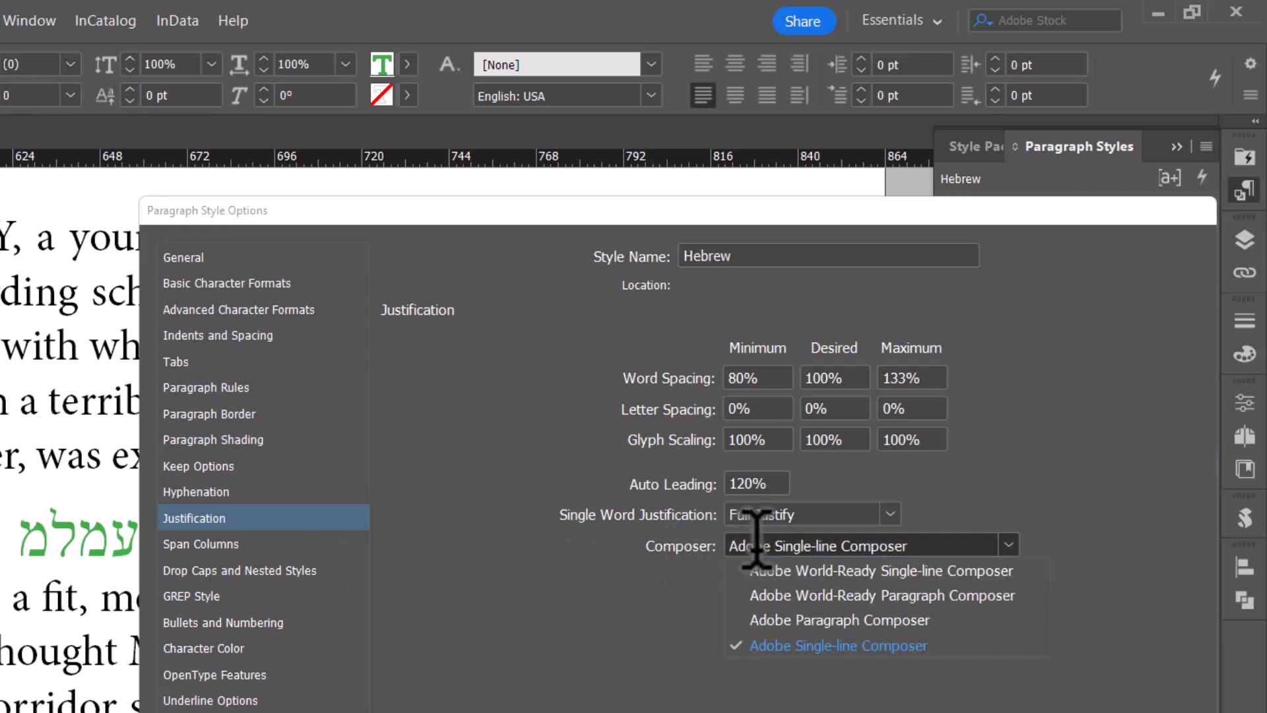
left_click(805, 567)
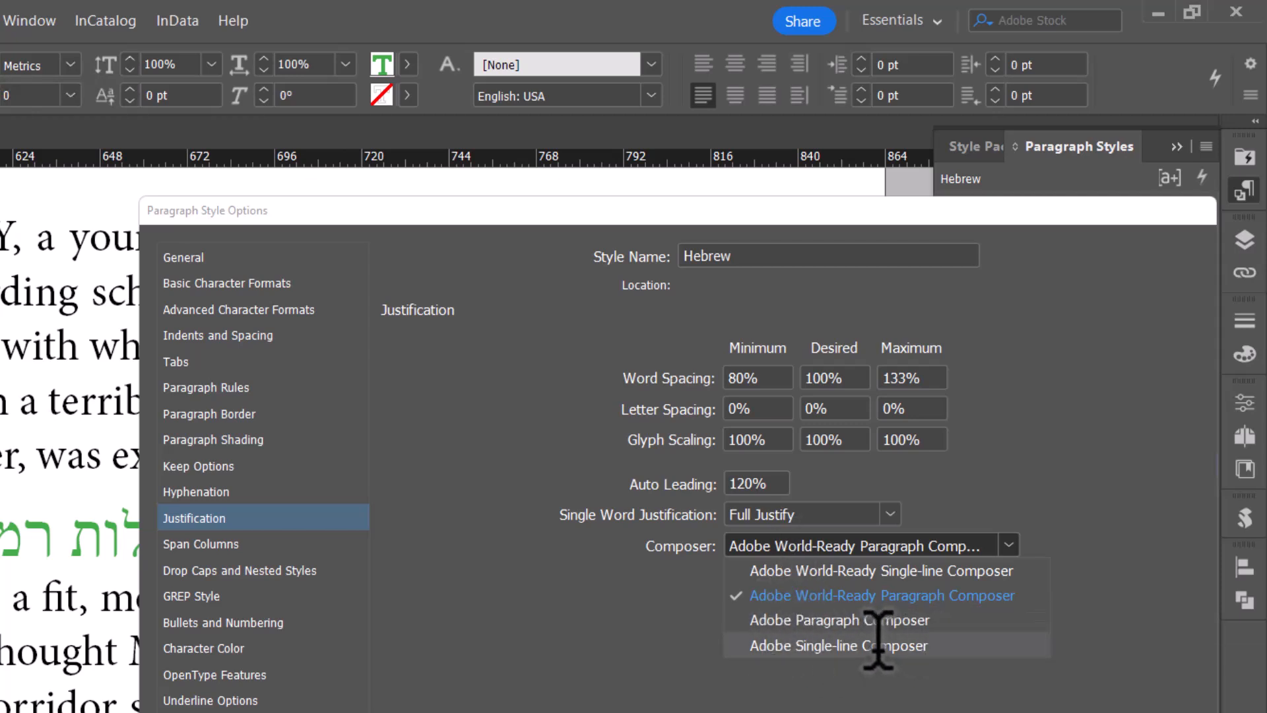
Step: Keep Adobe World-Ready Paragraph Composer for the Hebrew style and confirm the paragraph style options
left_click(851, 570)
left_click(848, 538)
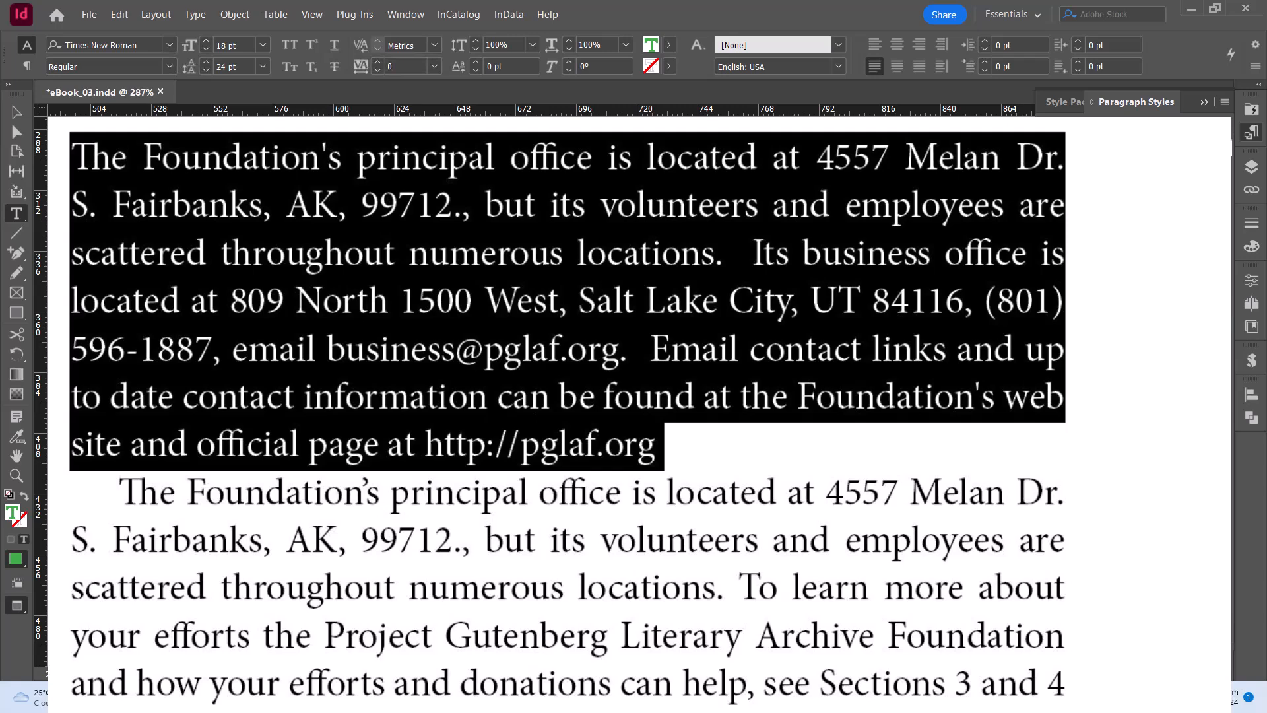
left_click_drag(688, 127, 697, 95)
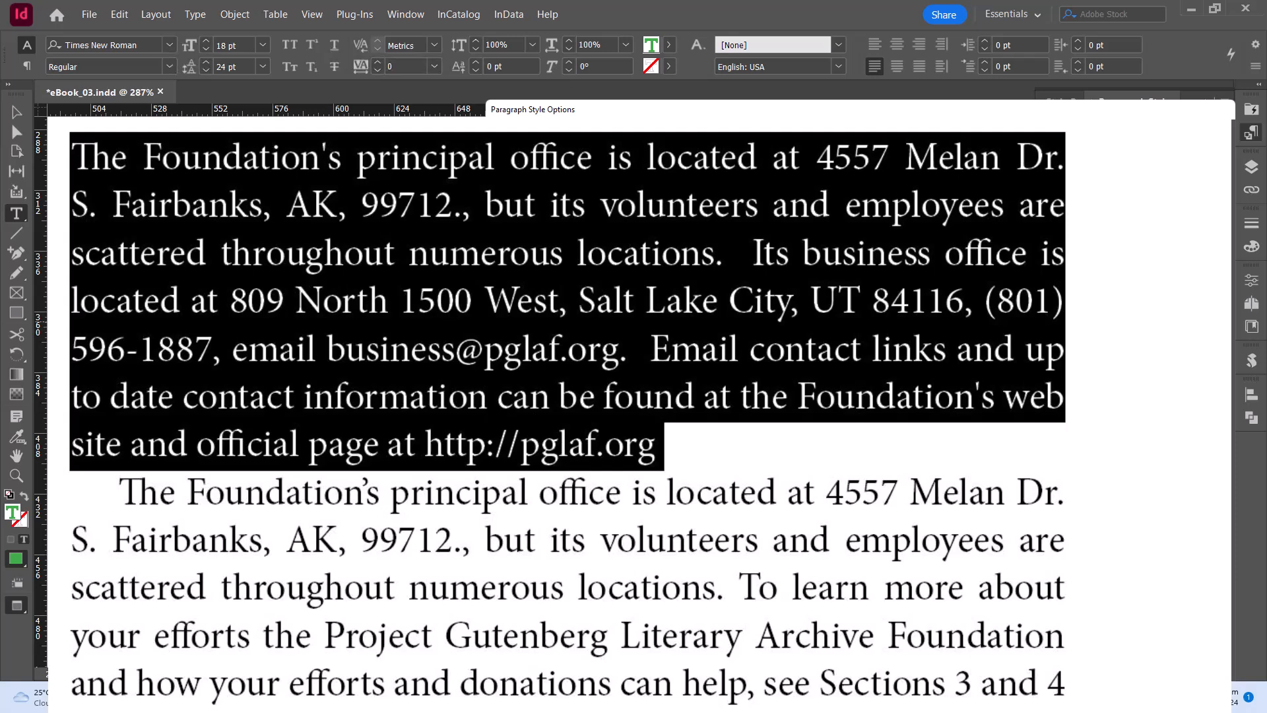
key("Return")
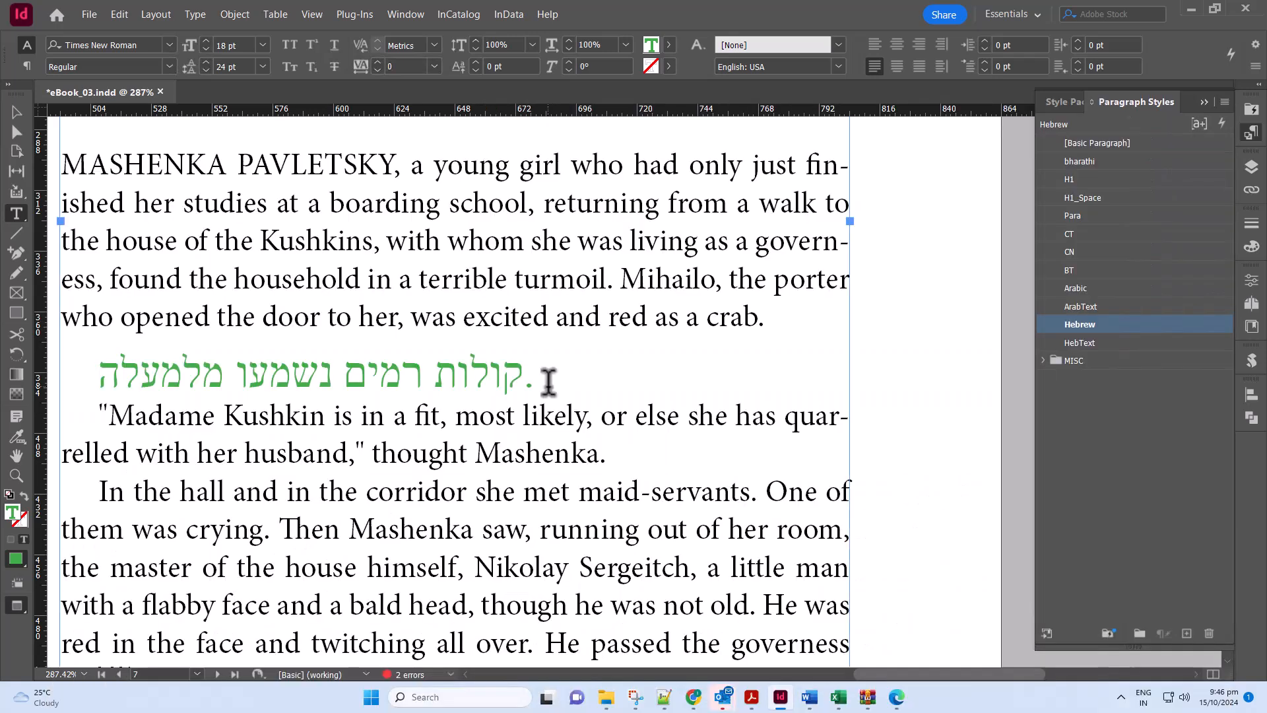
Step: Centre-align the Hebrew paragraph within the Chapter Three body text on page 7
key("ctrl+alt+0")
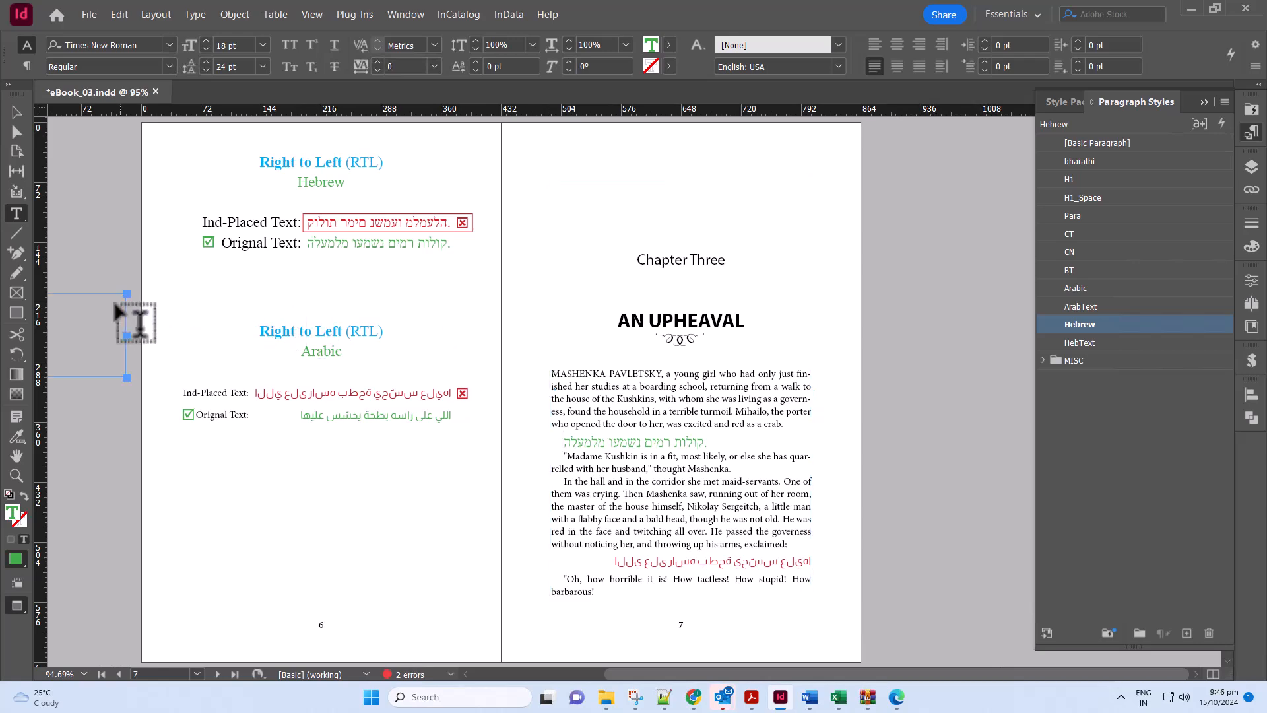
left_click_drag(135, 125, 538, 340)
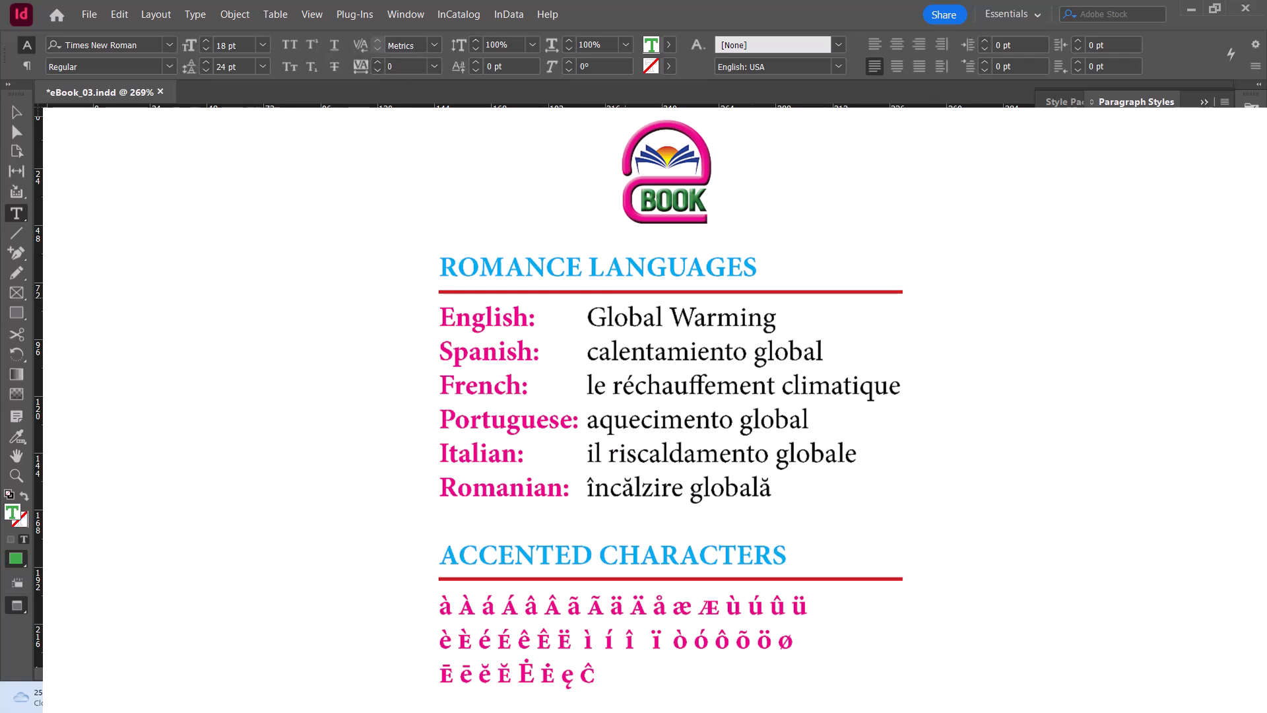
key("ctrl+shift+c")
left_click_drag(706, 574, 627, 241)
left_click_drag(665, 556, 668, 394)
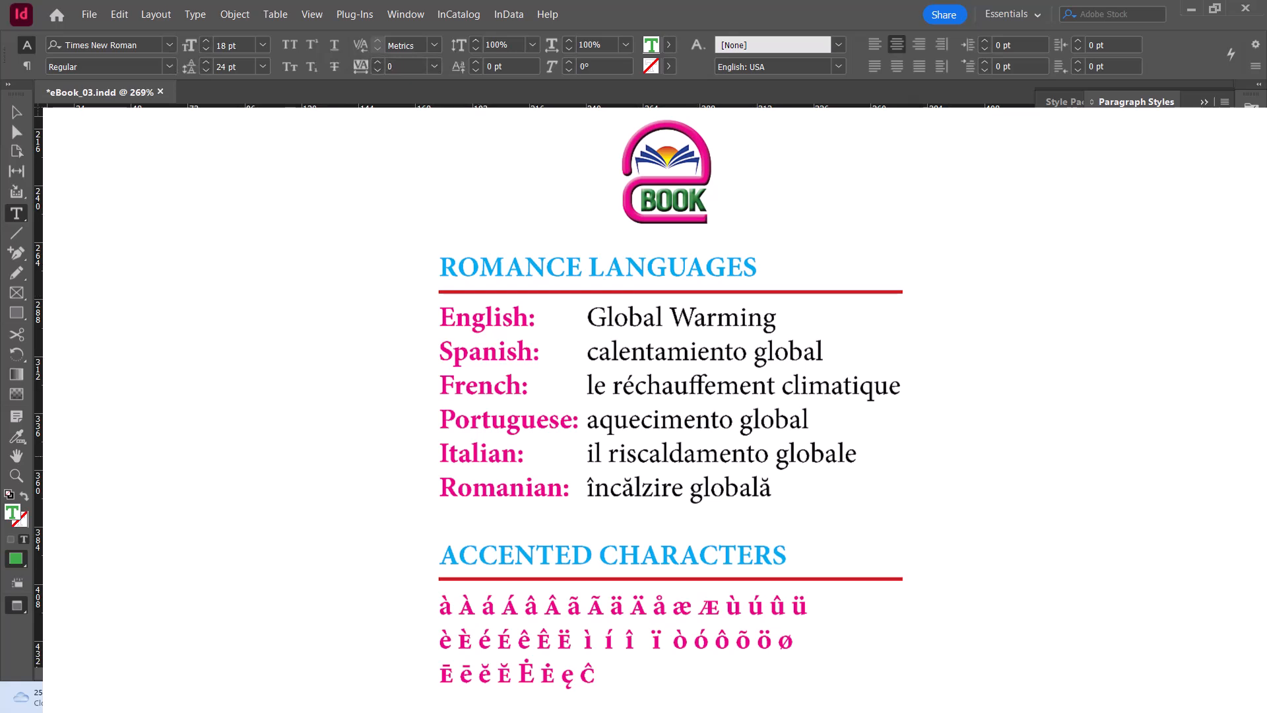
left_click(567, 449)
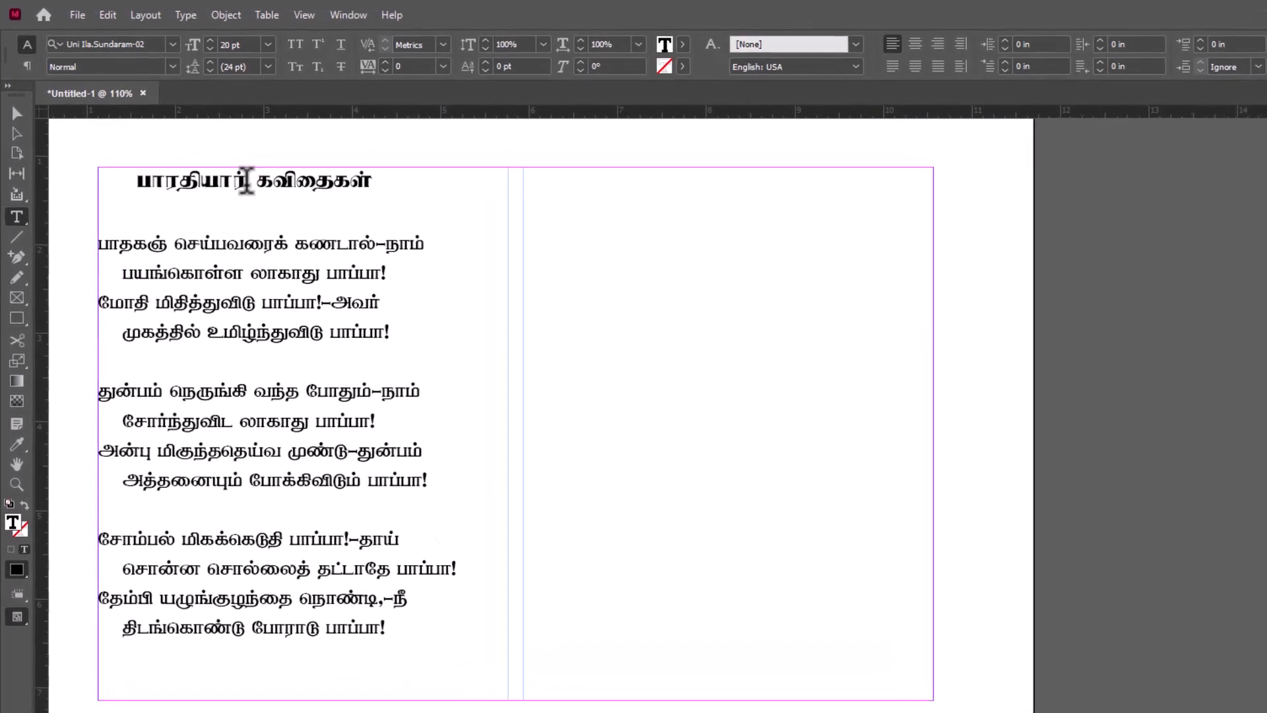
Step: Switch to the Word document and copy the Tamil heading பாரதியார் கவிதைகள்
left_click_drag(140, 180, 389, 176)
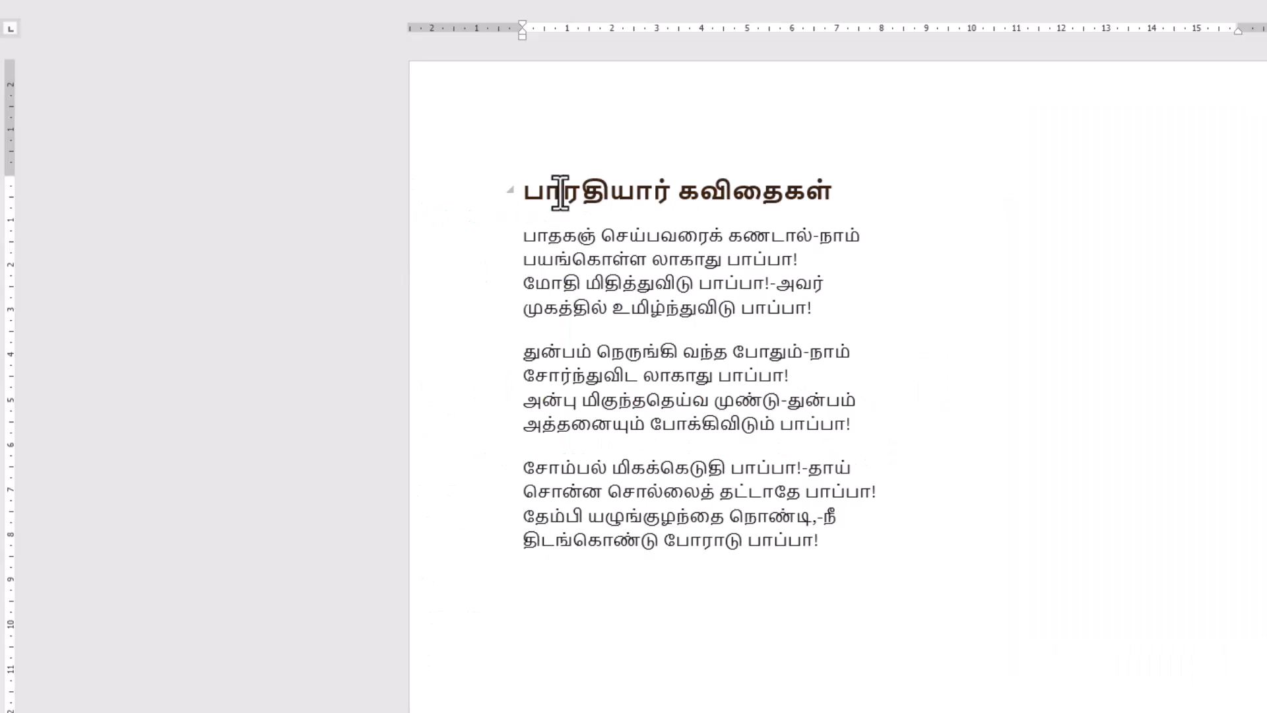
left_click_drag(560, 191, 742, 197)
right_click(738, 192)
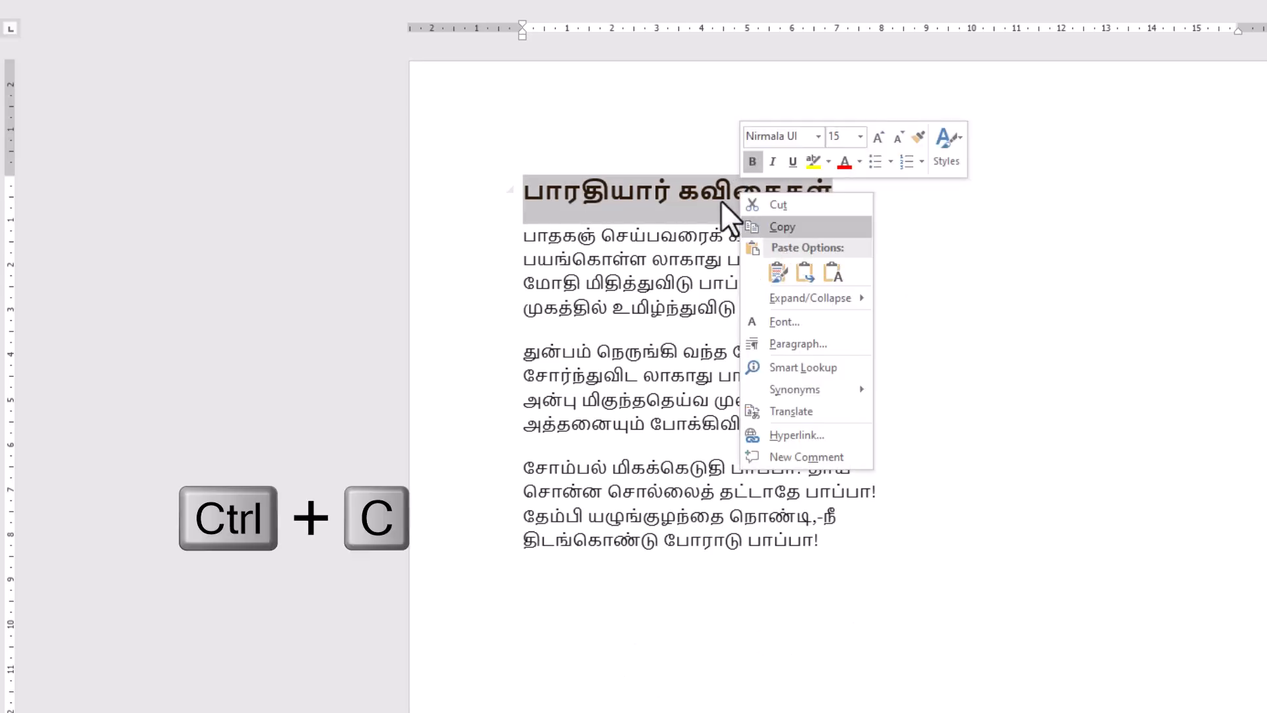
left_click(774, 232)
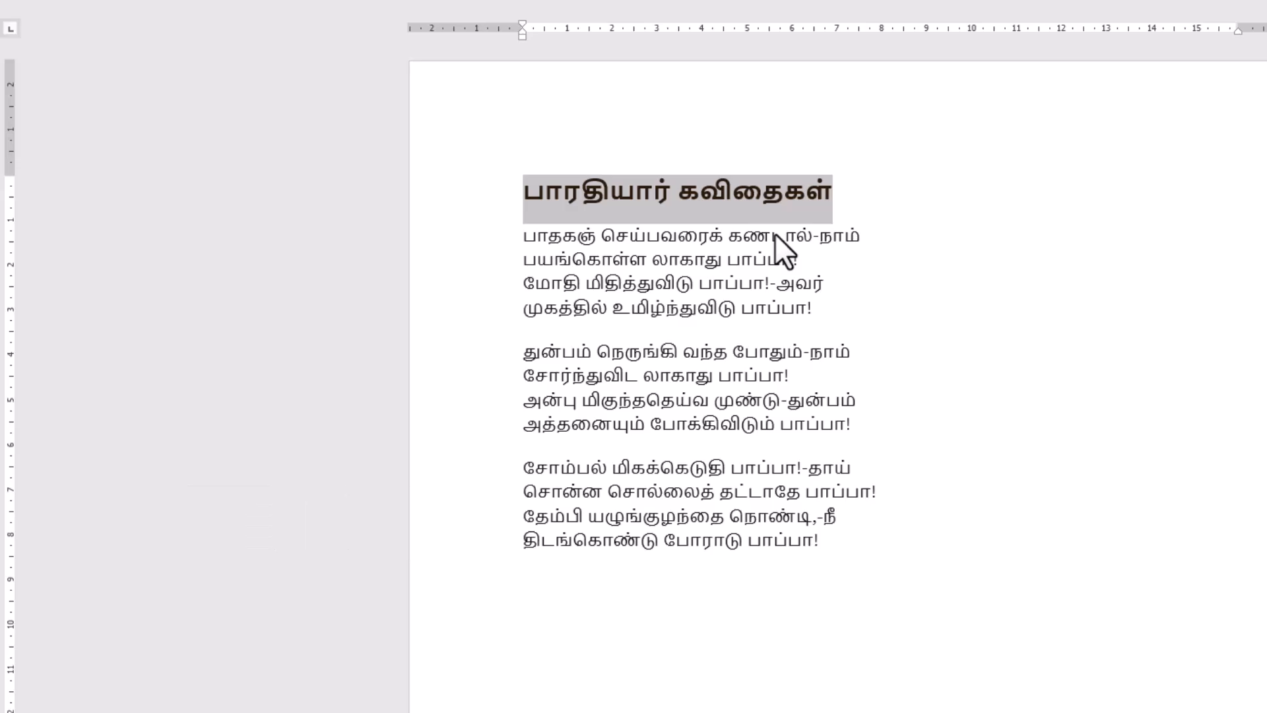
Step: Switch back to InDesign and paste the Tamil heading at the start of the empty second column
left_click(775, 234)
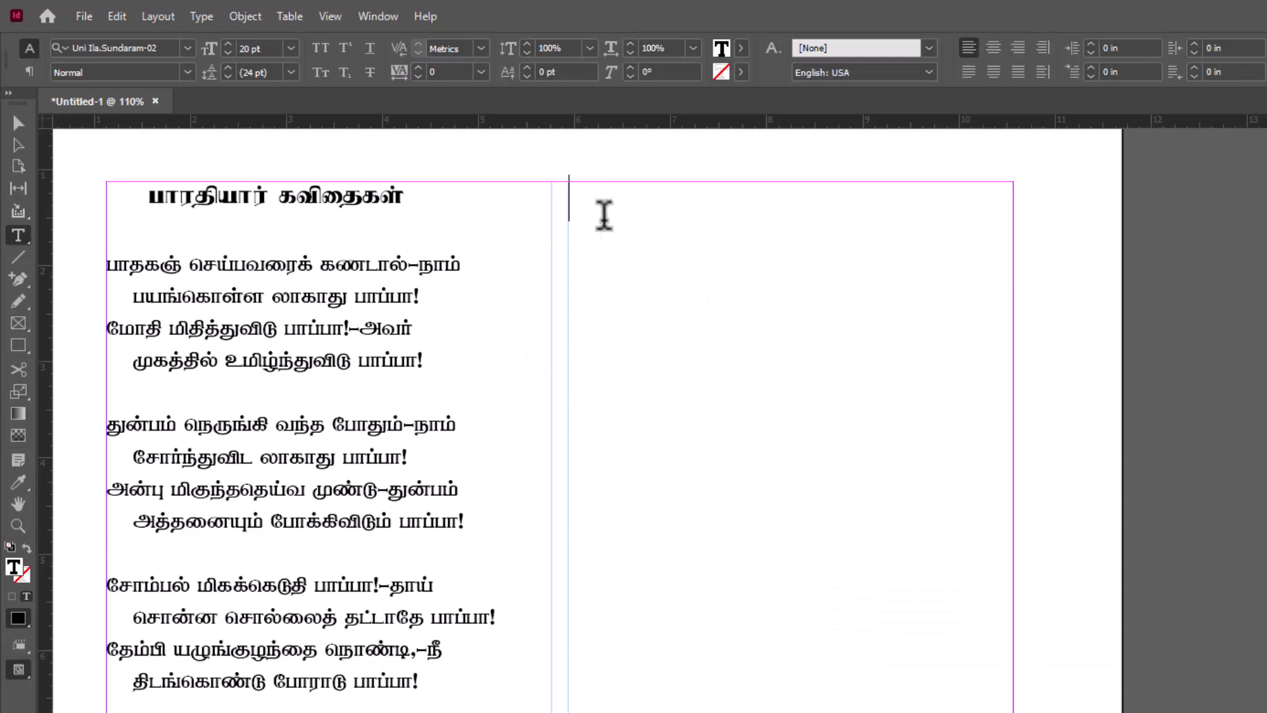
key("ctrl+v")
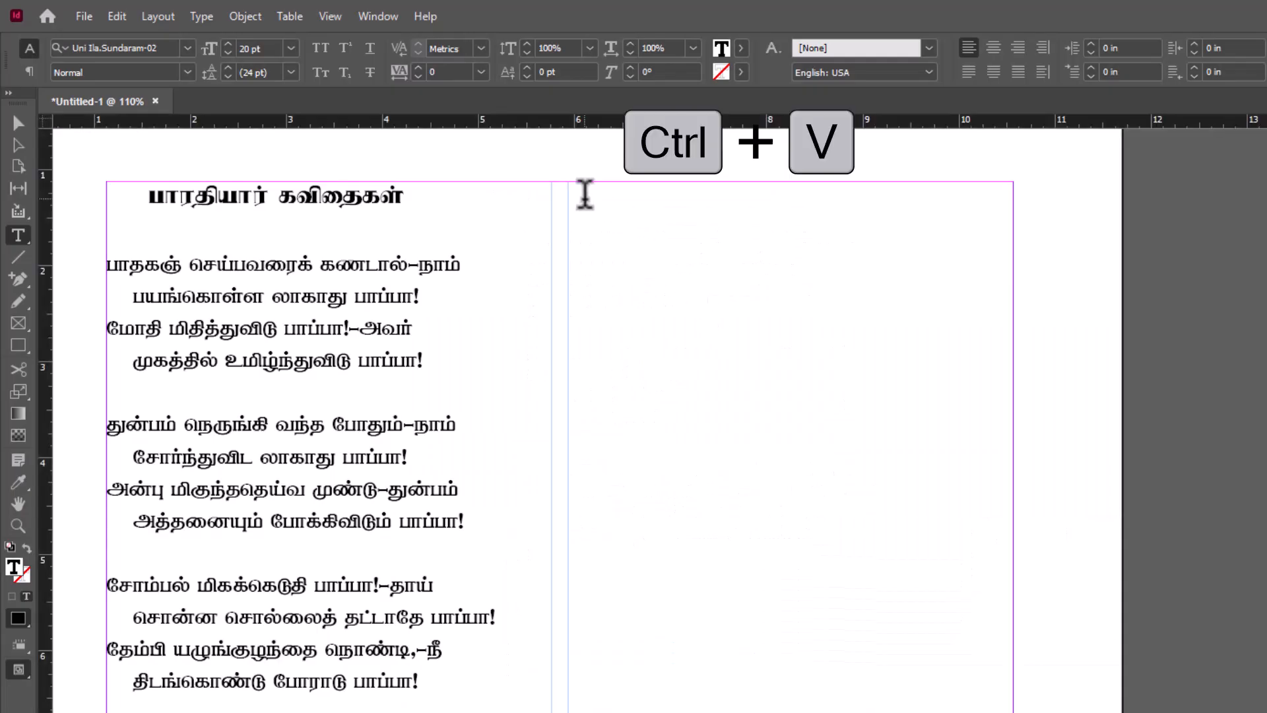
right_click(584, 206)
left_click(650, 217)
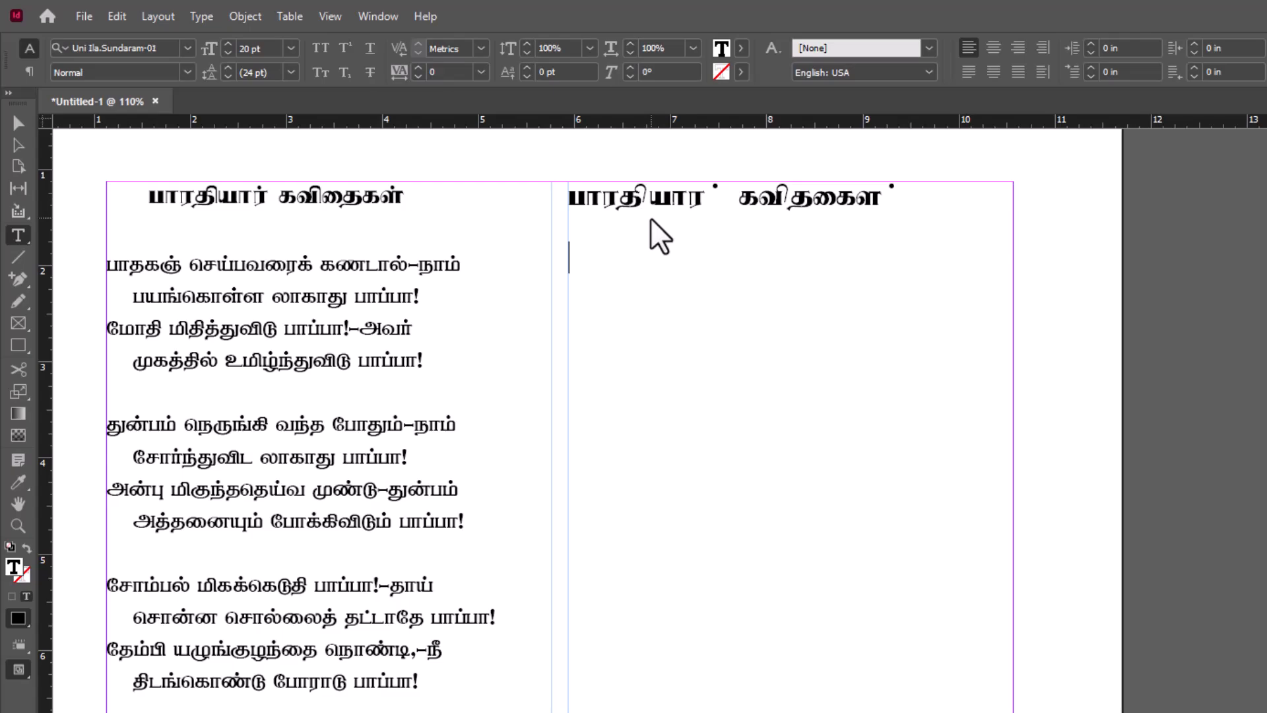
Step: Switch to the Word document and copy the three Tamil stanzas below the heading
key("alt+Tab")
left_click_drag(523, 237, 823, 539)
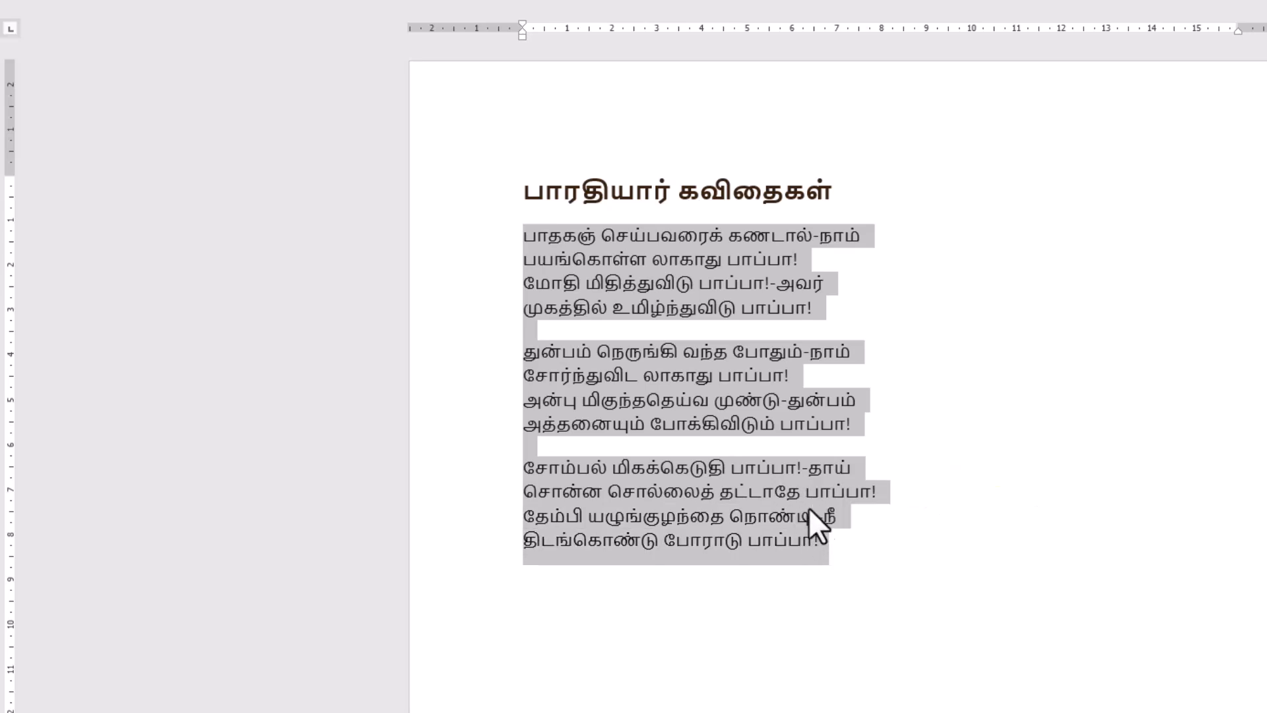
right_click(714, 363)
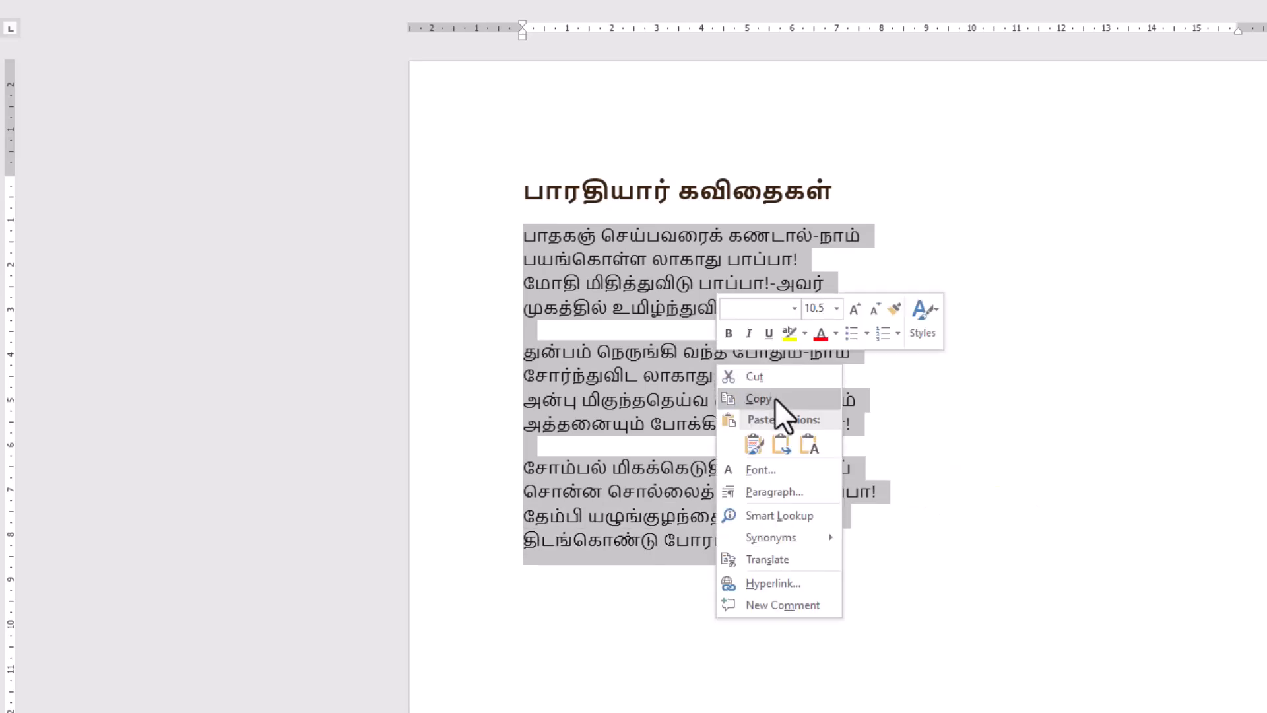
left_click(775, 398)
Step: Switch back to InDesign and paste the Tamil stanzas below the heading in the second column
key("alt+Tab")
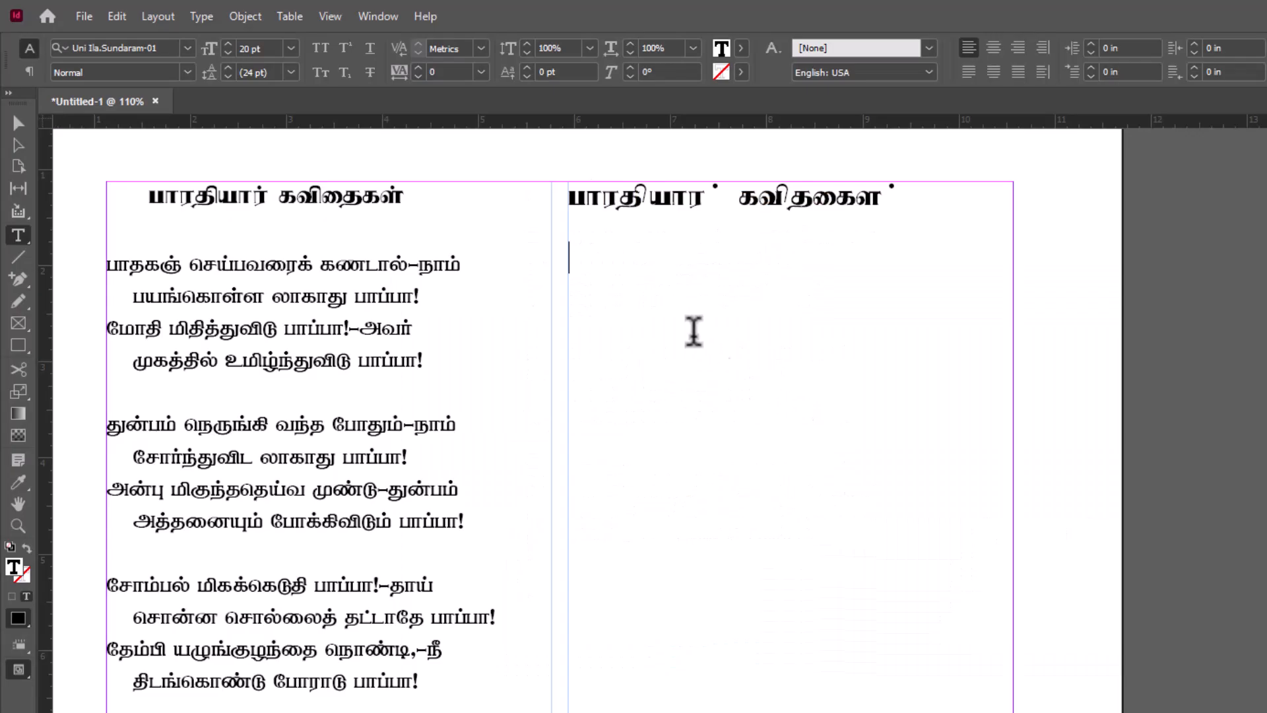
right_click(600, 261)
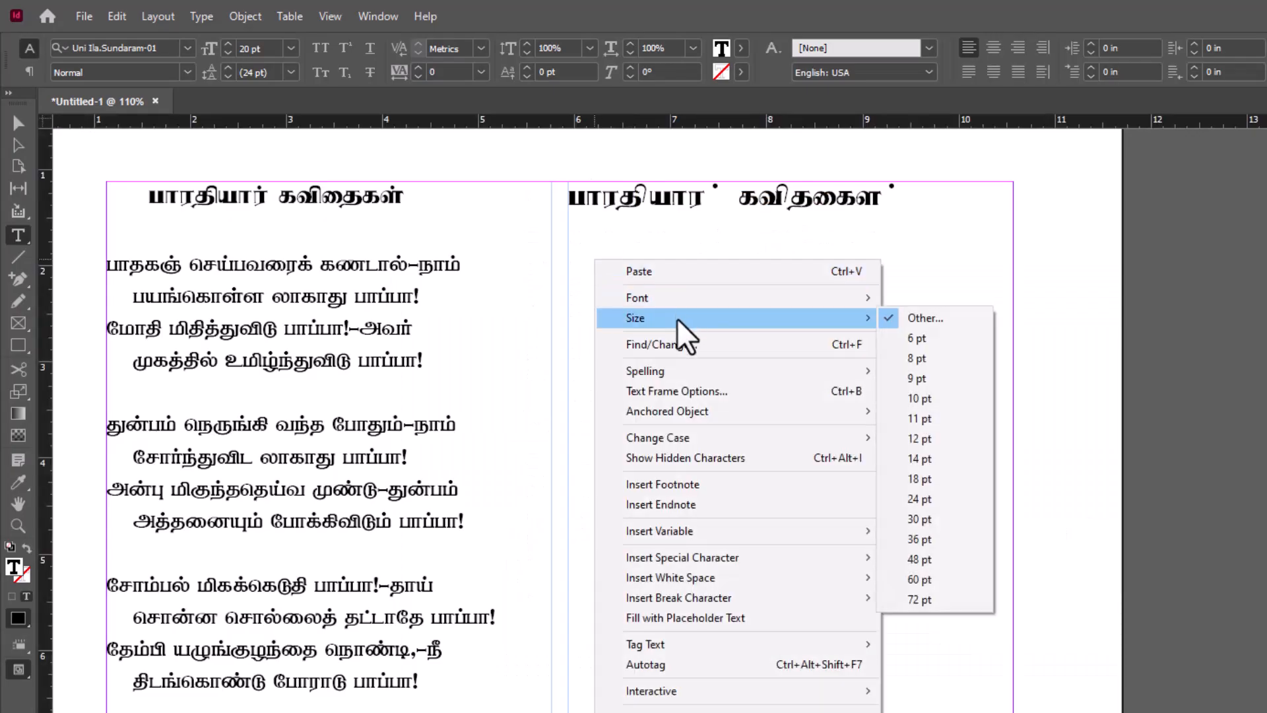
left_click(659, 273)
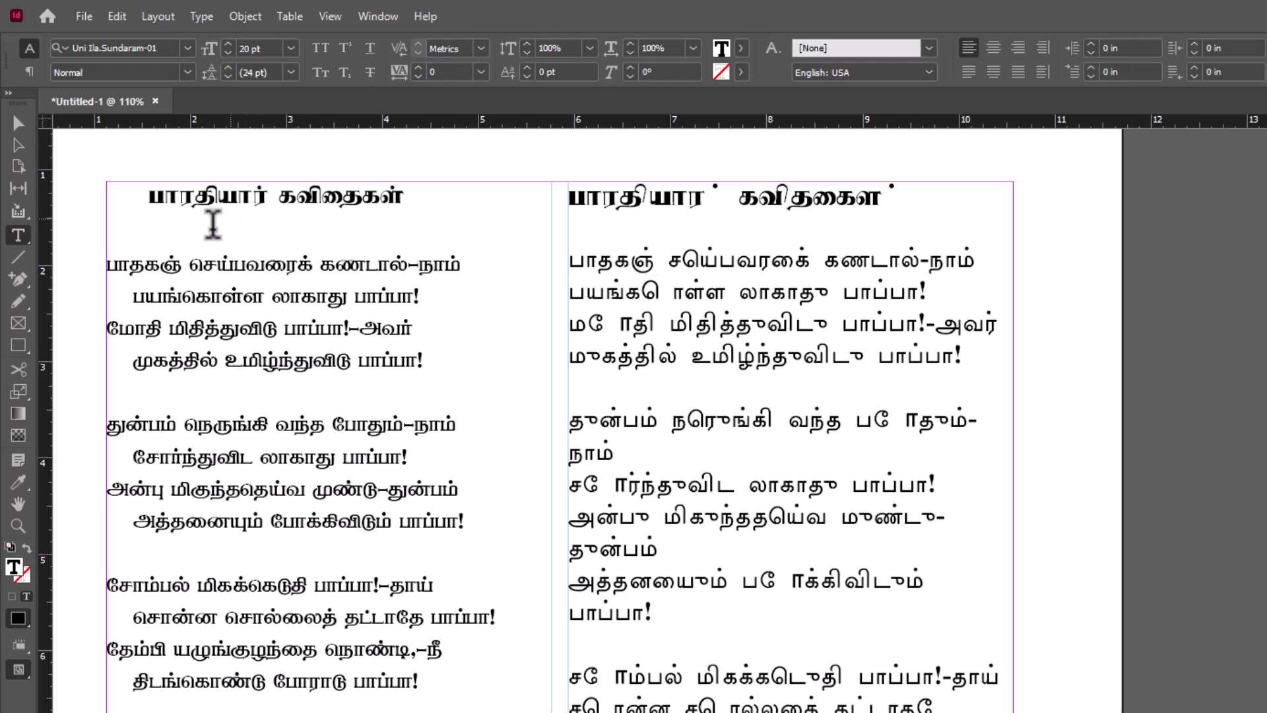
Step: Compare against the correctly set Tamil column and enable the preview of the Bharathi style's Adobe World-Ready Paragraph Composer
left_click_drag(147, 196, 411, 197)
left_click_drag(105, 264, 383, 261)
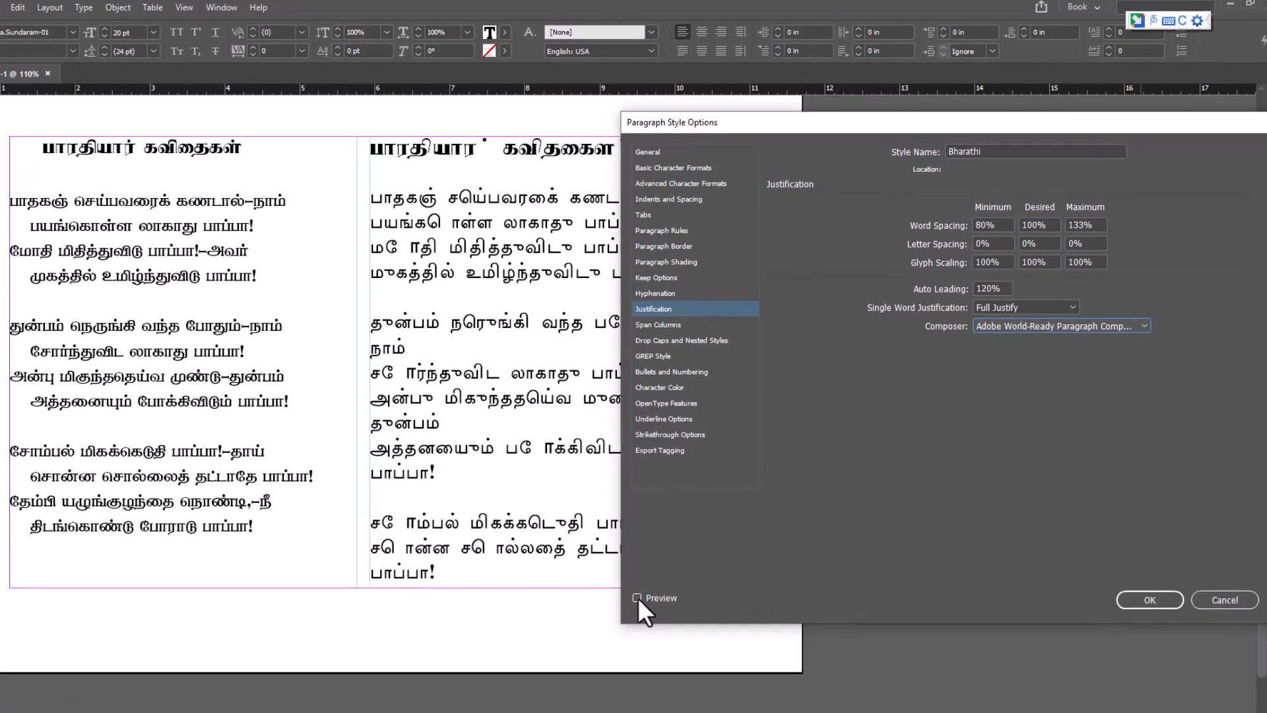
left_click(636, 597)
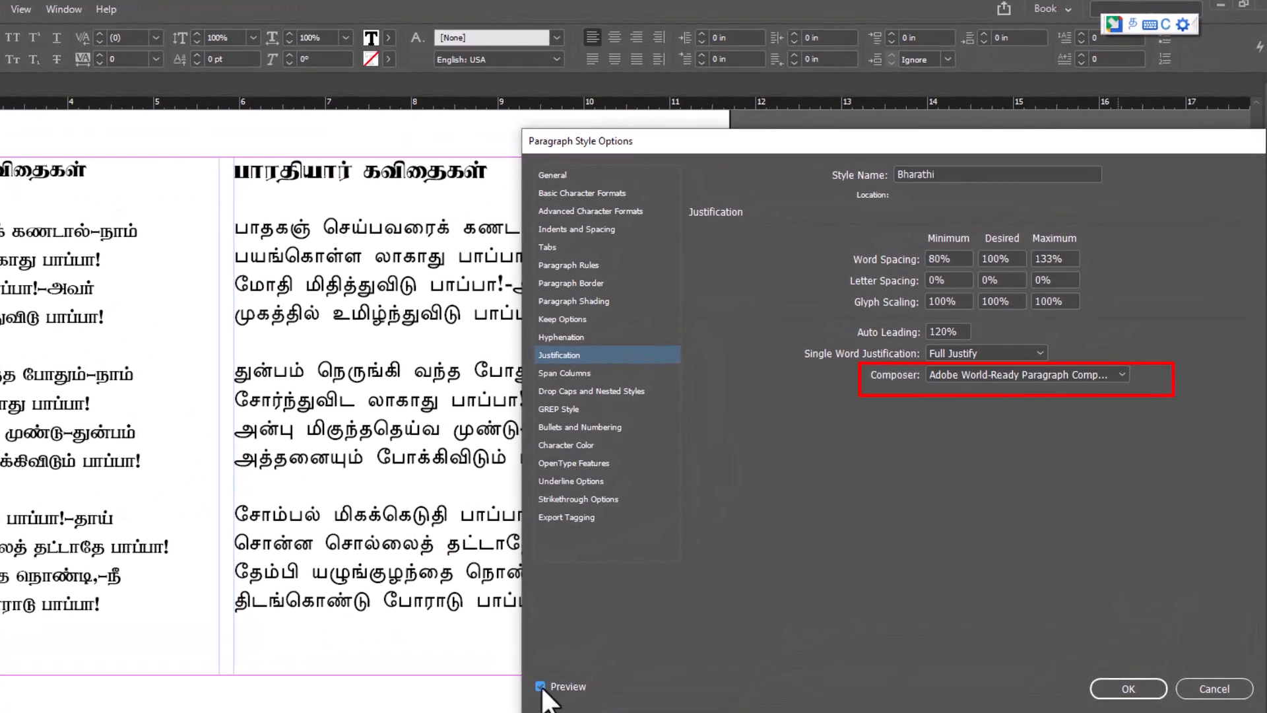